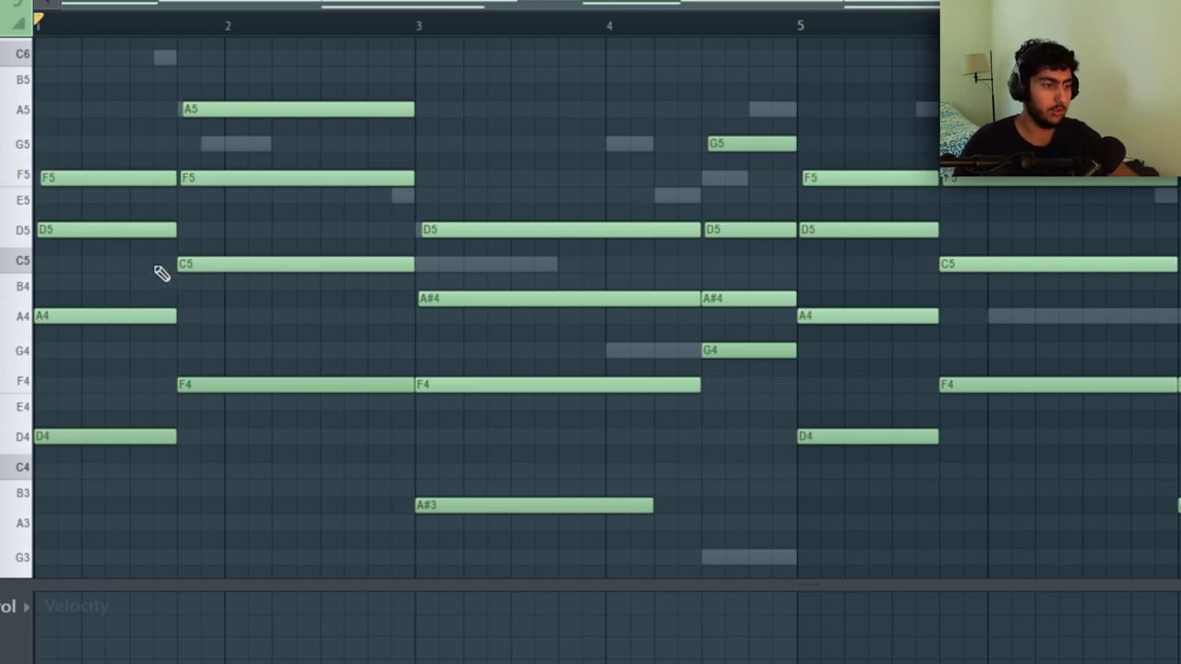
left_click(110, 230, "ctrl")
left_click(282, 177, "ctrl")
left_click(591, 298, "ctrl")
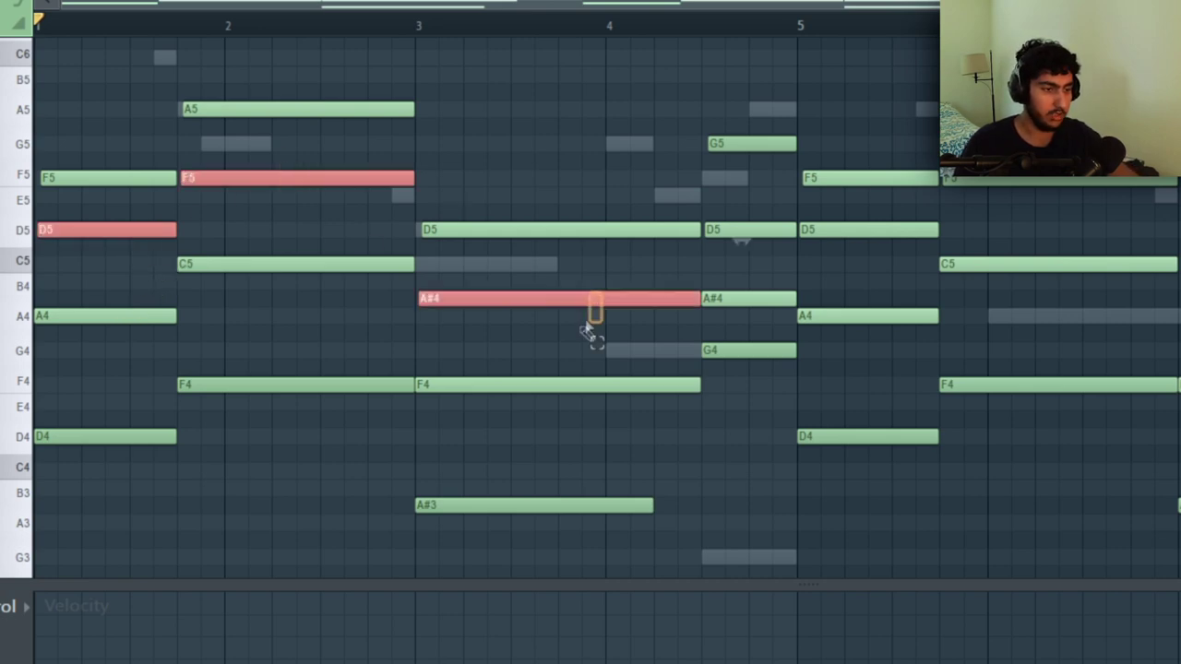
left_click(729, 350, "ctrl")
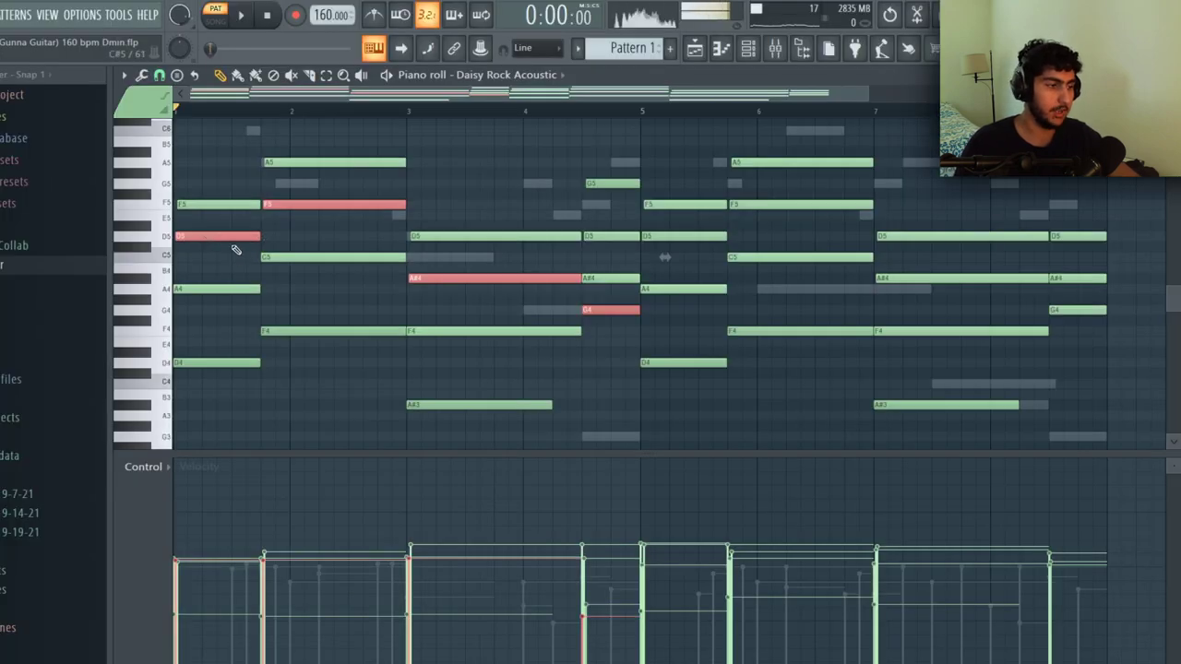
key("ctrl+d")
scroll(237, 250, "up", 1)
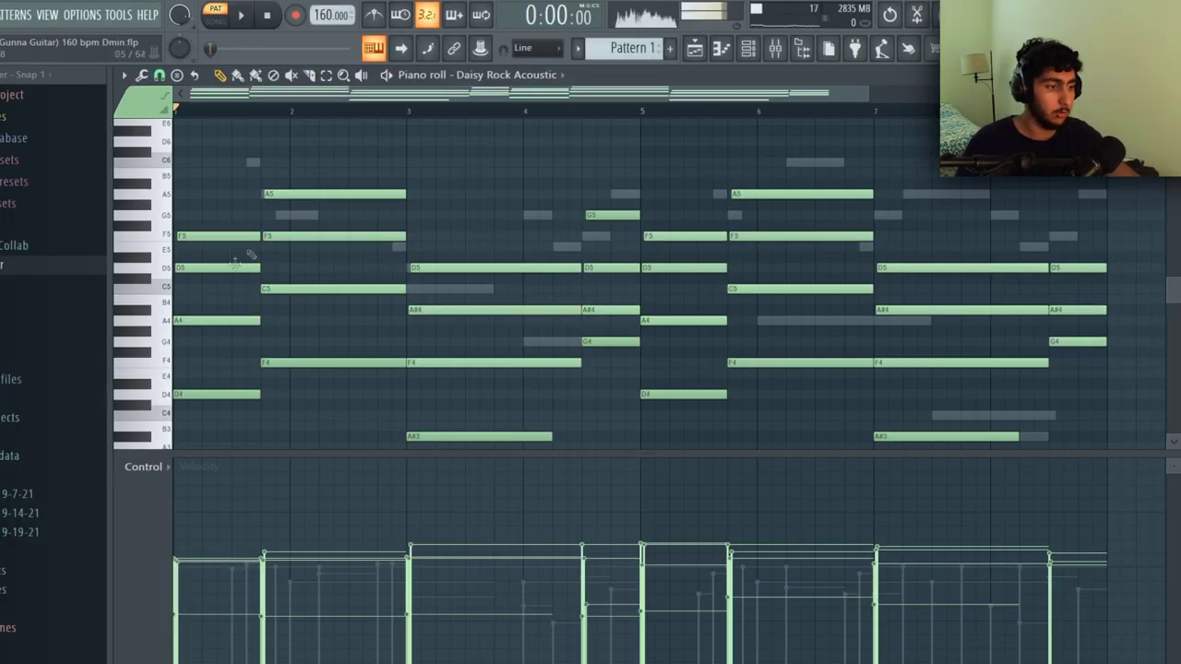
left_click(240, 268, "ctrl")
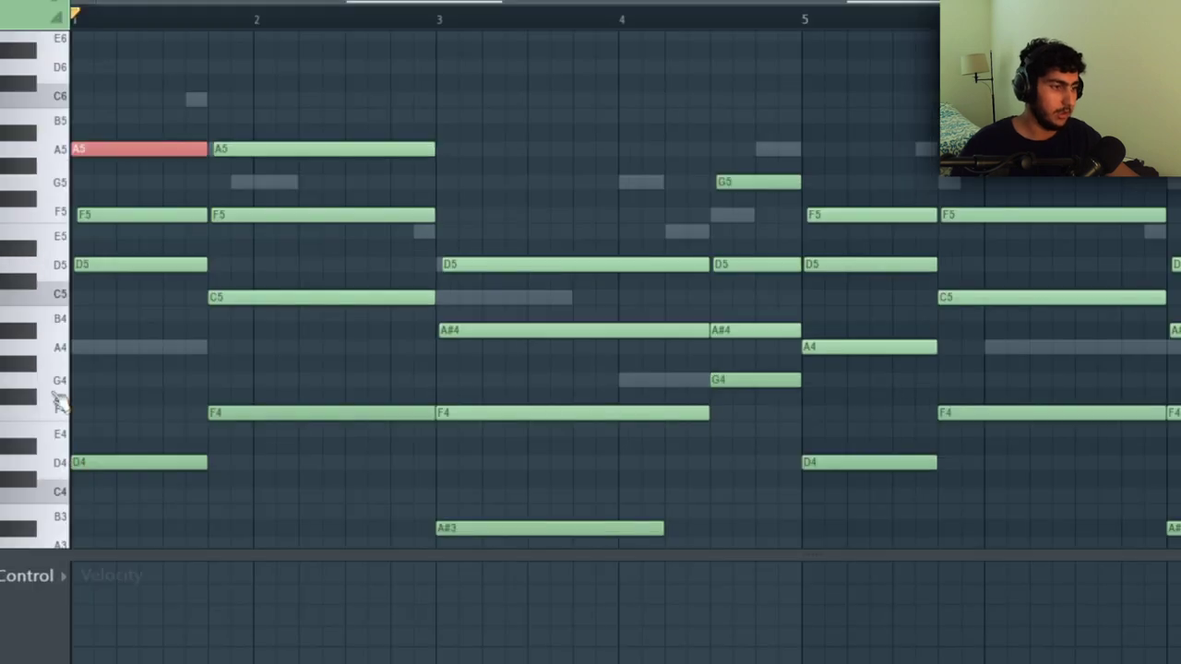
scroll(224, 319, "up", 2)
left_click_drag(269, 344, 229, 174)
key("ctrl+d")
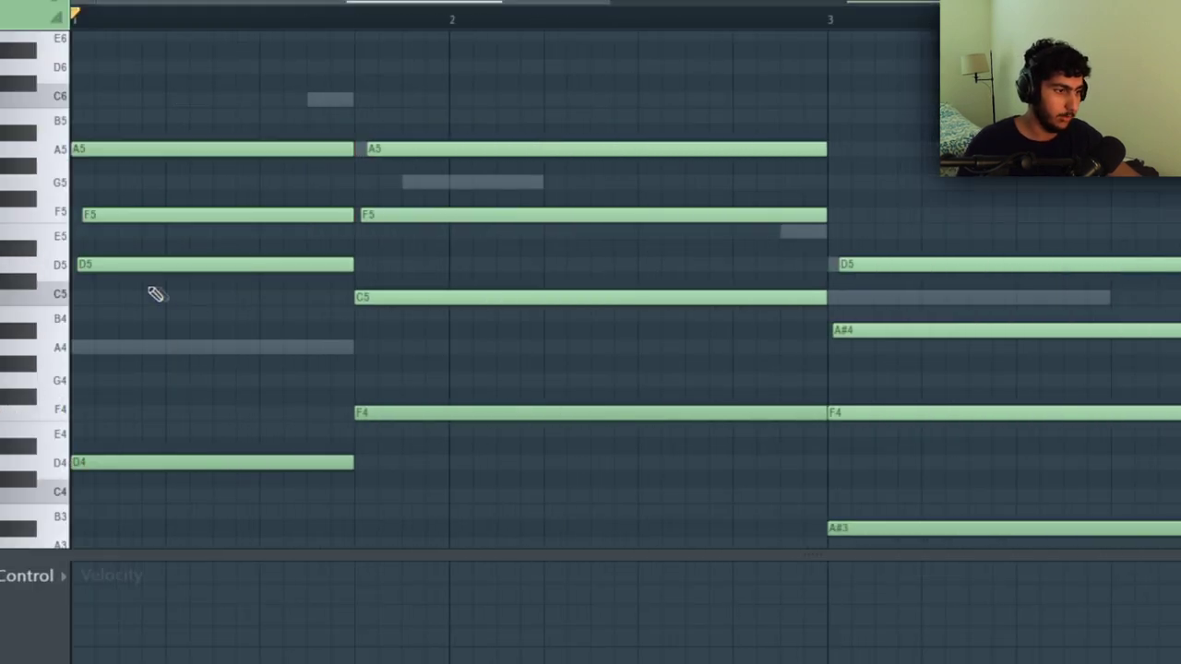
left_click(169, 265, "ctrl")
left_click(154, 214, "ctrl")
left_click(159, 149, "ctrl")
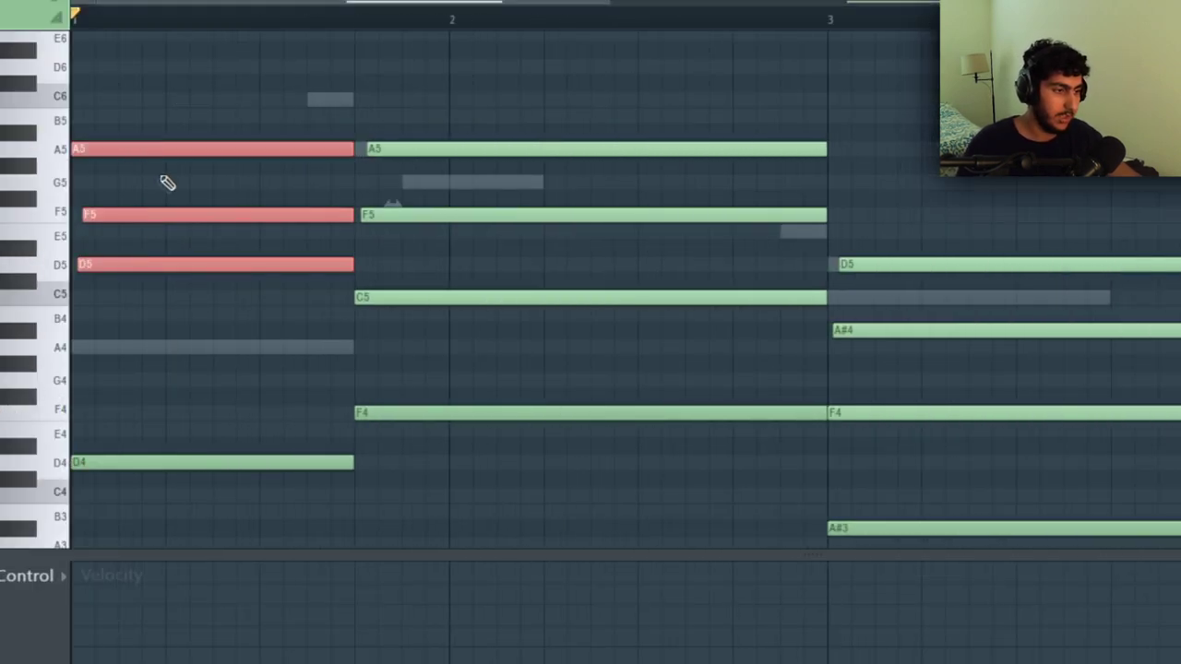
key("ctrl+d")
left_click_drag(300, 362, 217, 183)
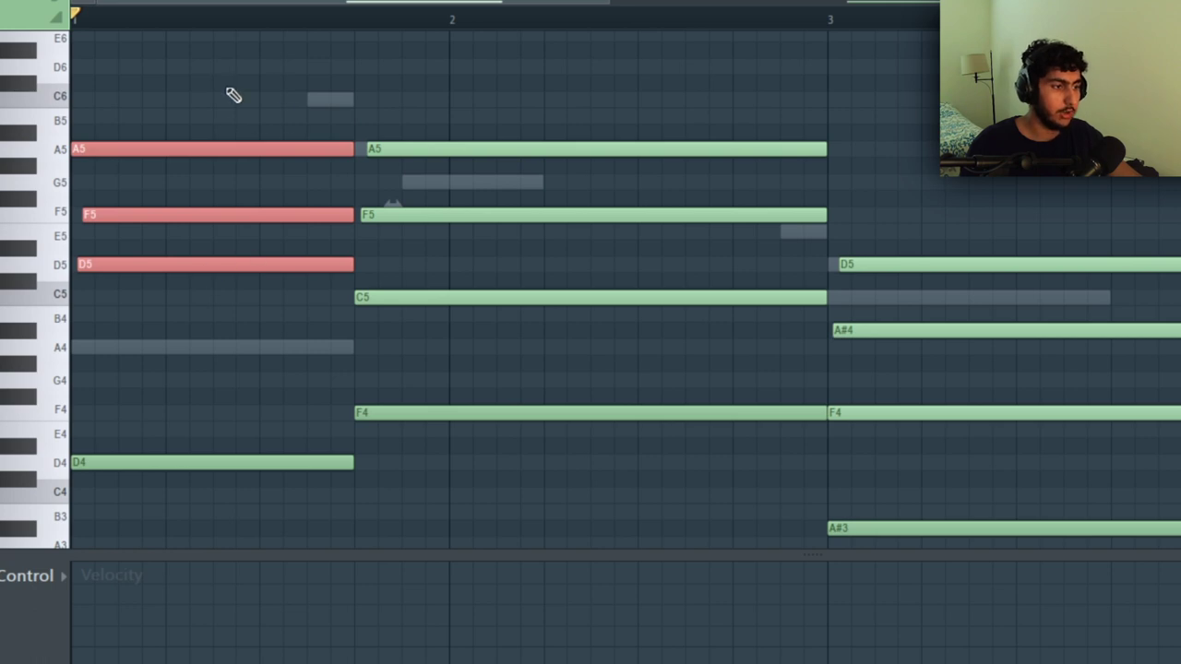
key("ctrl+d")
left_click(258, 148, "ctrl")
key("ctrl+Down")
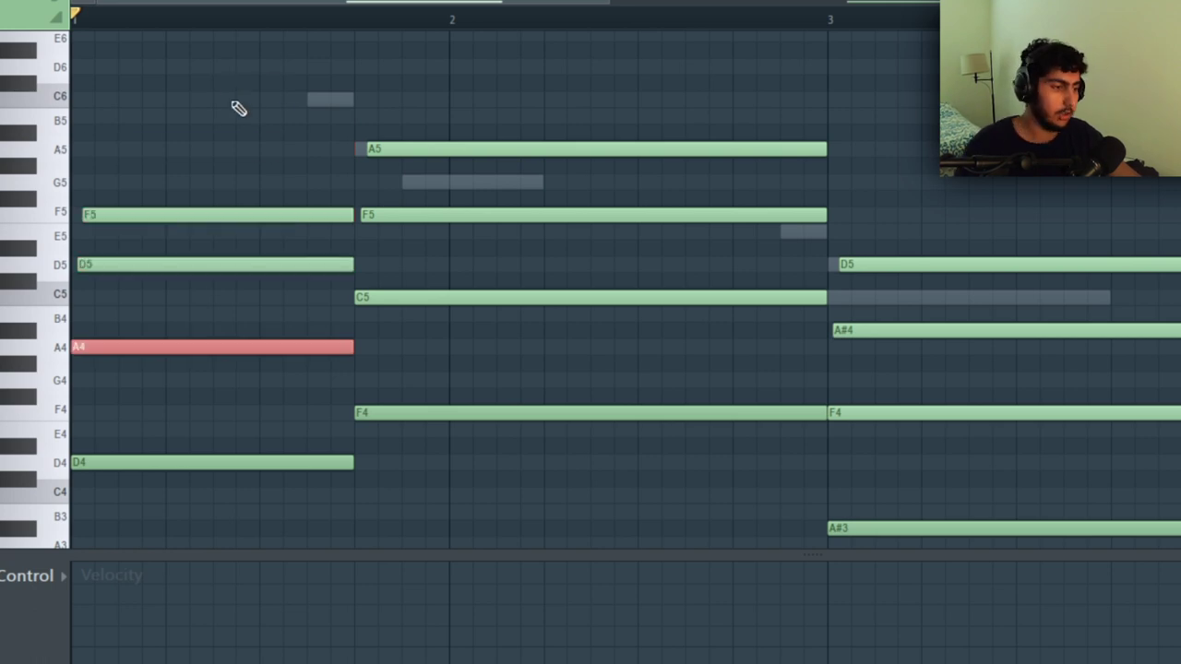
key("ctrl+d")
left_click(208, 461, "ctrl")
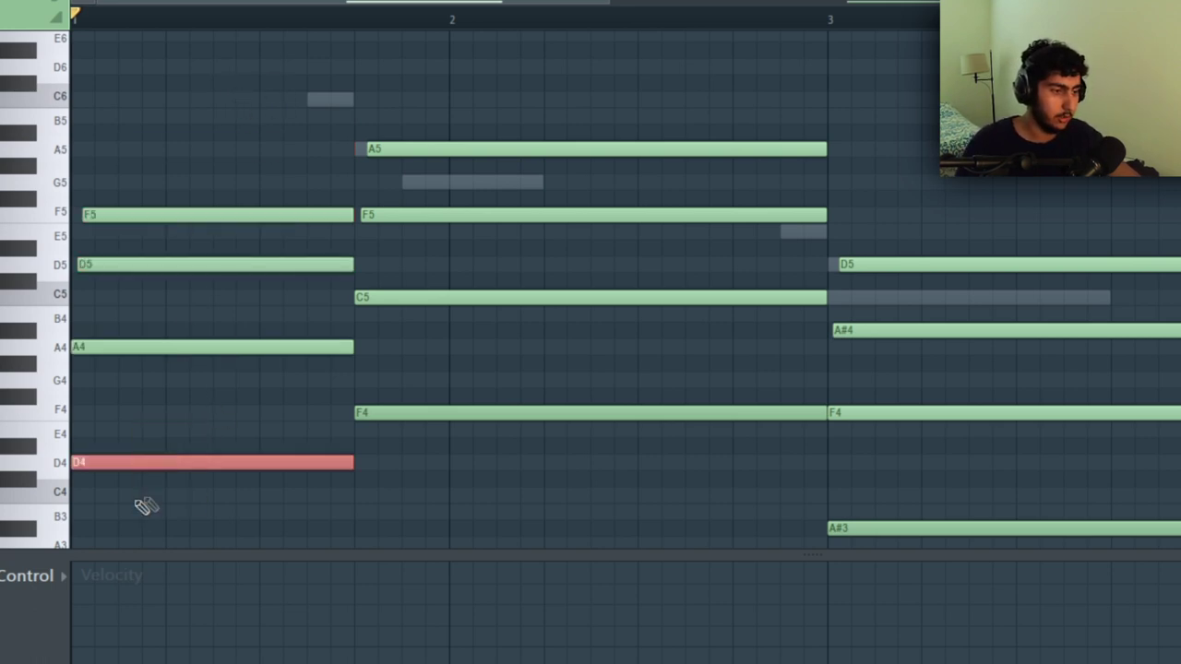
key("ctrl+d")
left_click(189, 266, "ctrl")
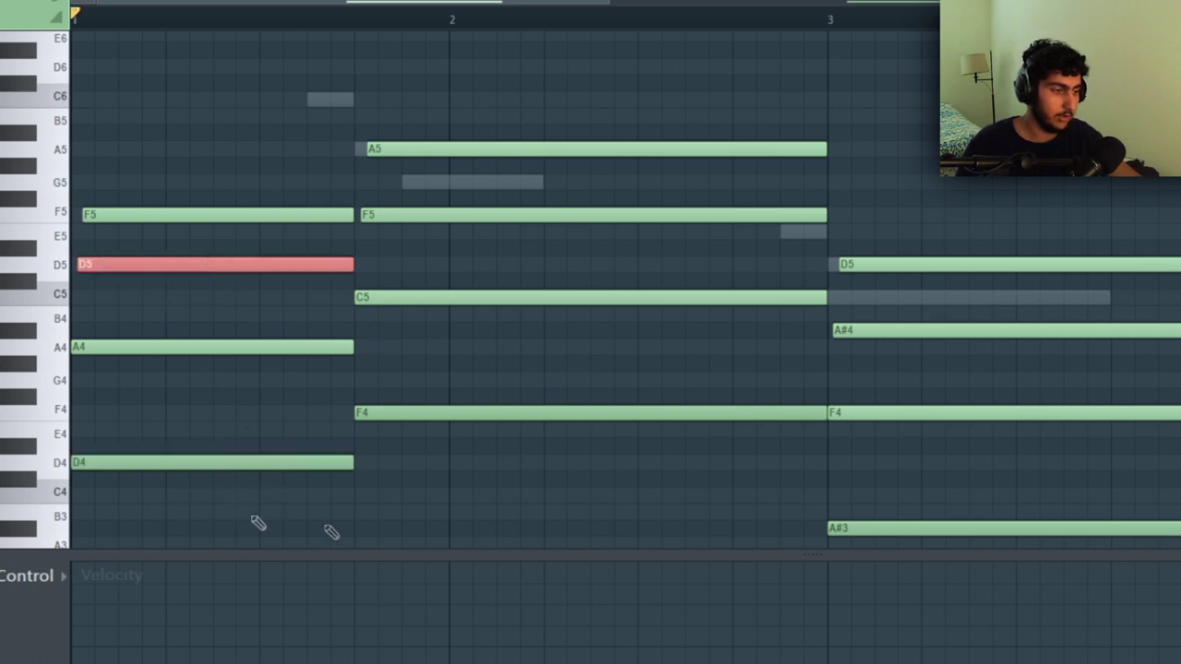
key("ctrl+z")
key("ctrl+z")
key("ctrl+d")
scroll(337, 195, "down", 1)
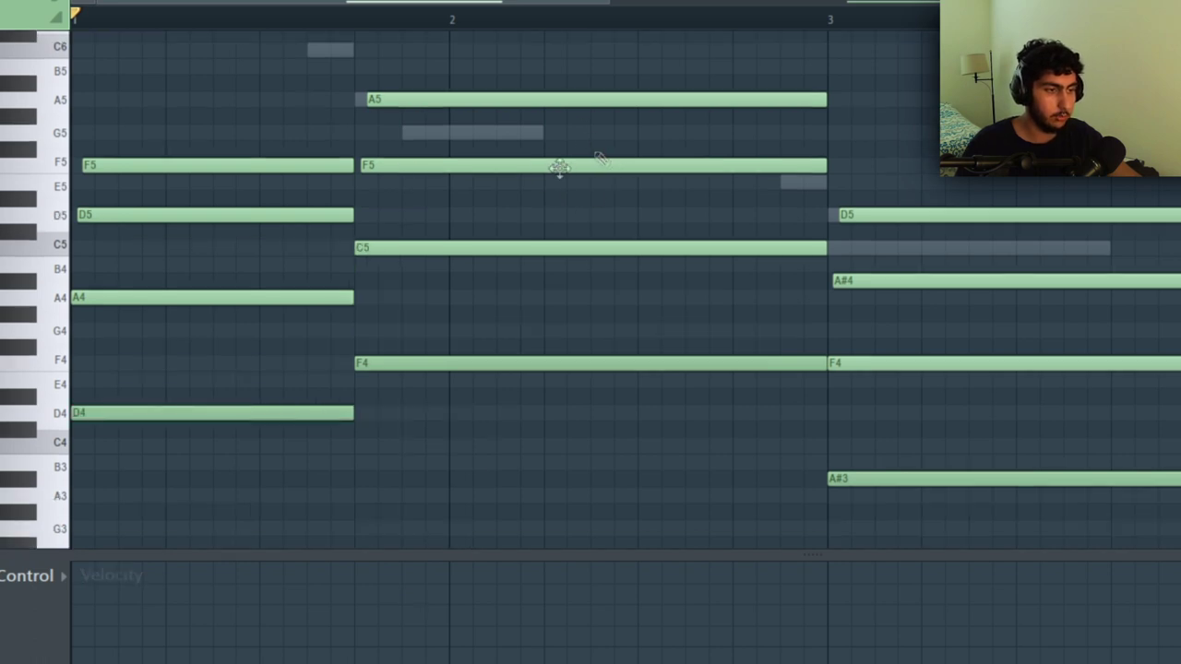
left_click_drag(526, 273, 501, 225)
key("ctrl+Up")
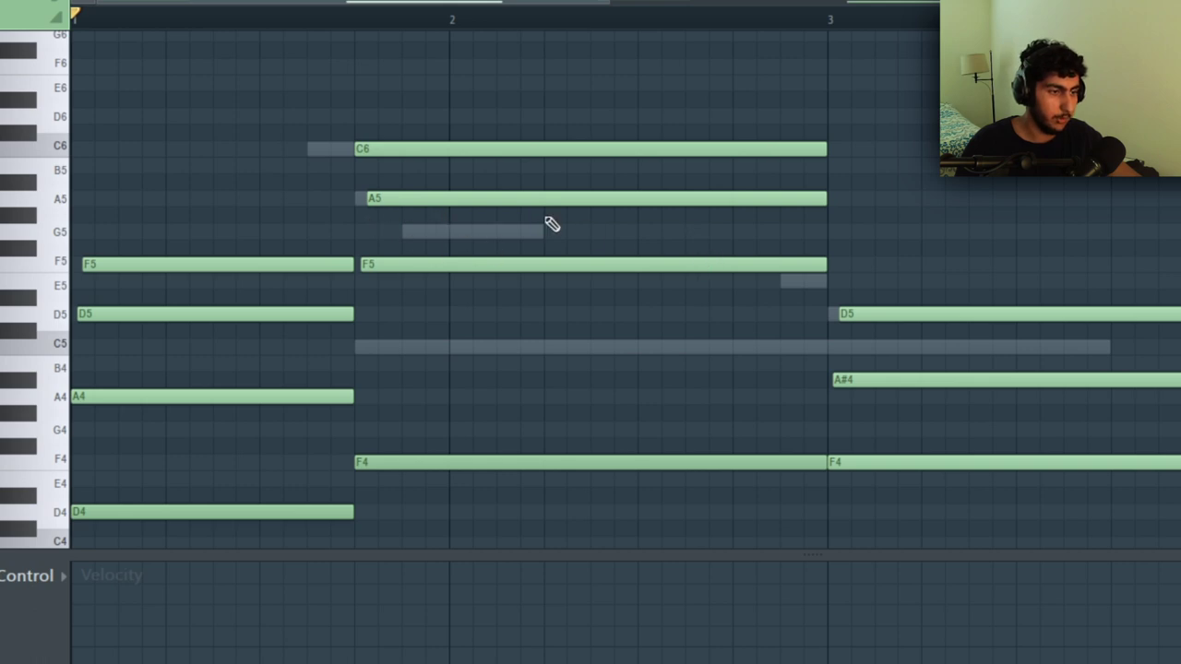
left_click(582, 198)
left_click(893, 222)
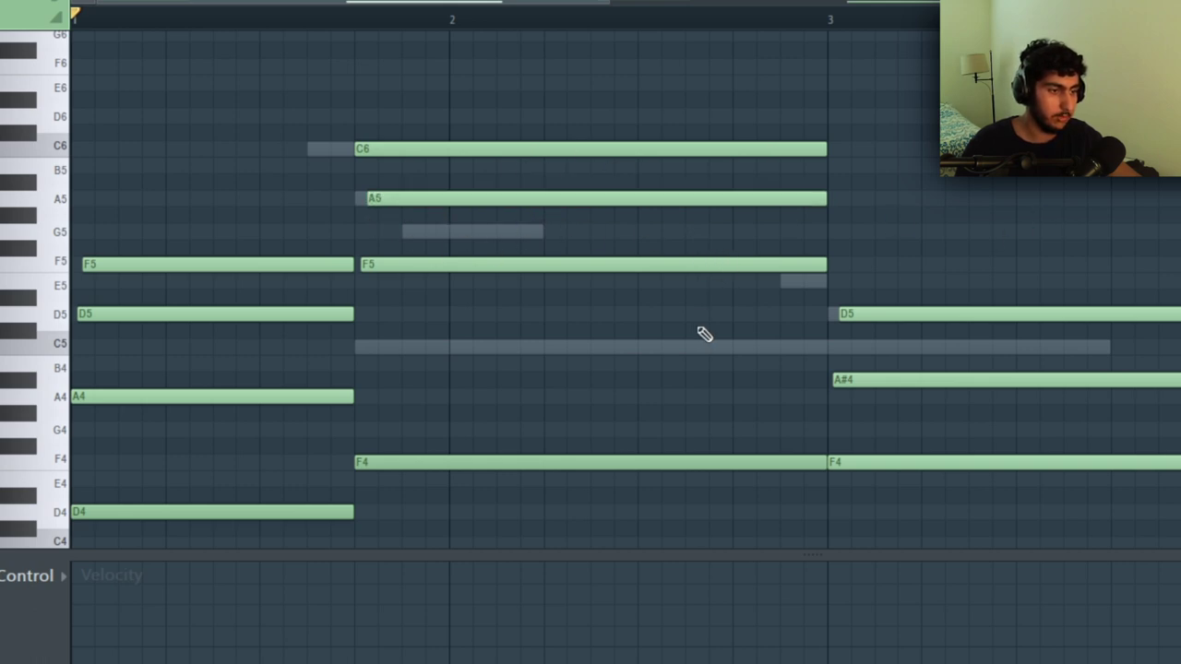
left_click_drag(794, 276, 849, 139)
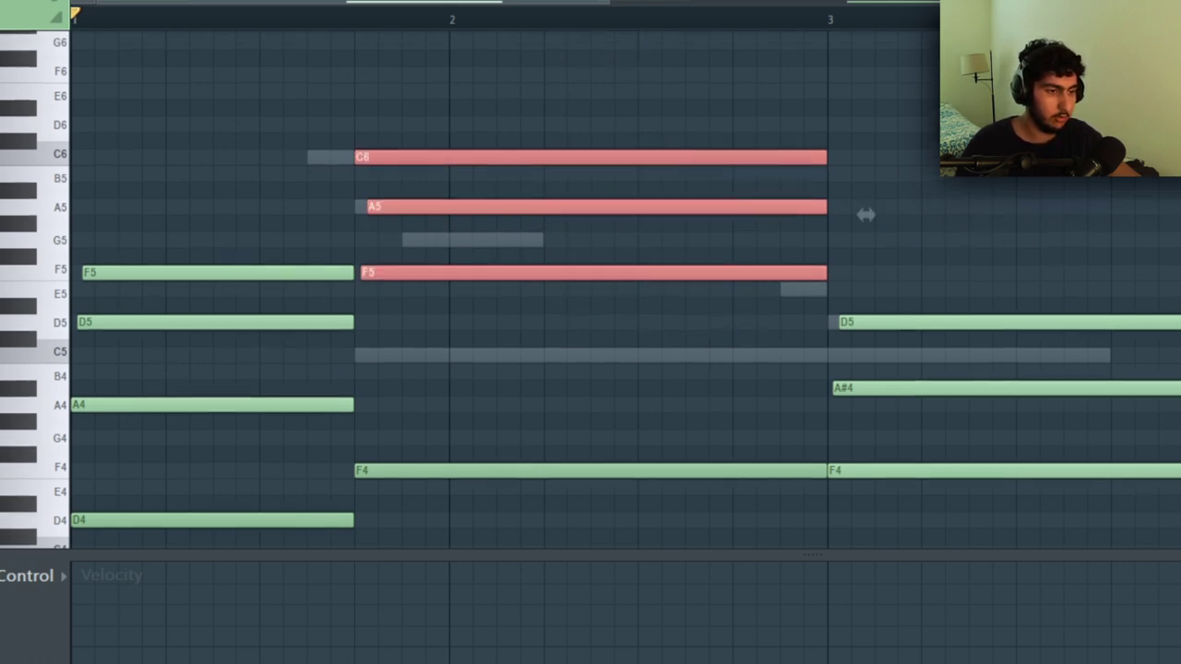
left_click(853, 194)
left_click(776, 151)
key("ctrl+Down")
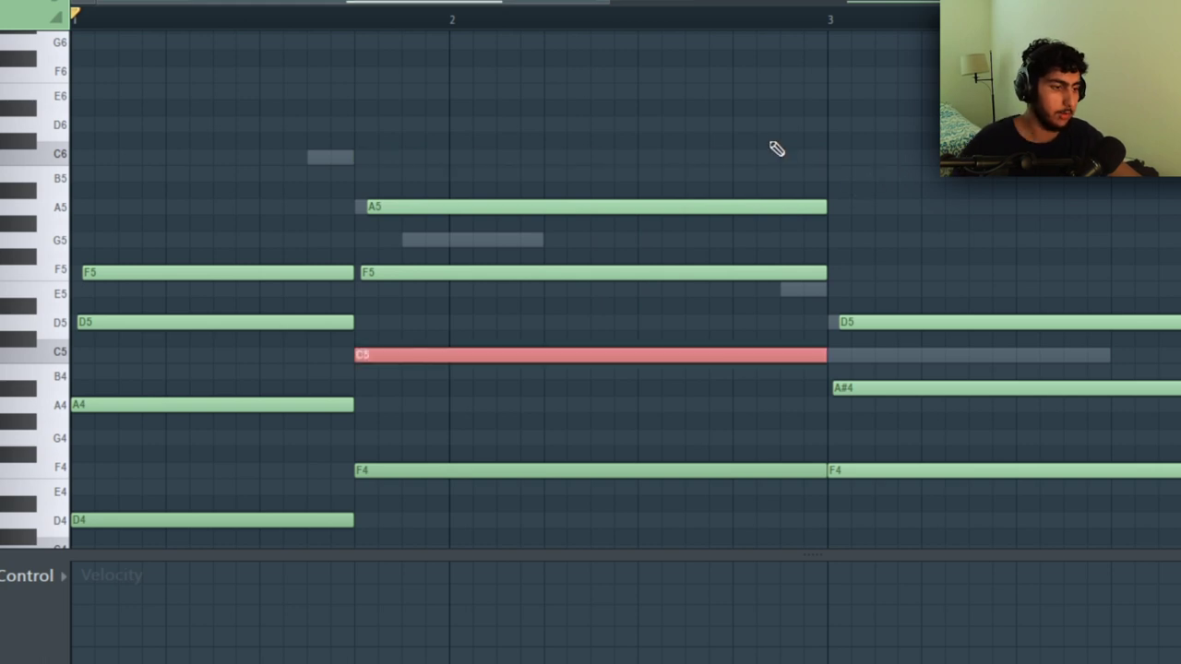
left_click(776, 149)
scroll(858, 105, "down", 3)
left_click(573, 371)
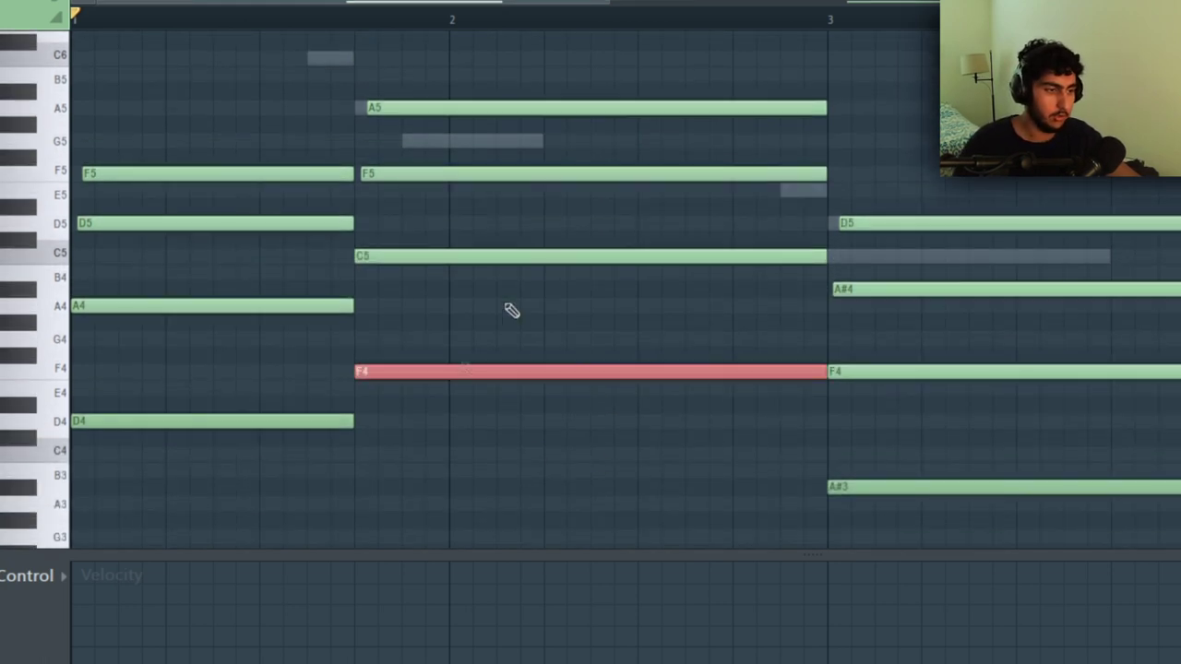
left_click(546, 174, "ctrl+shift")
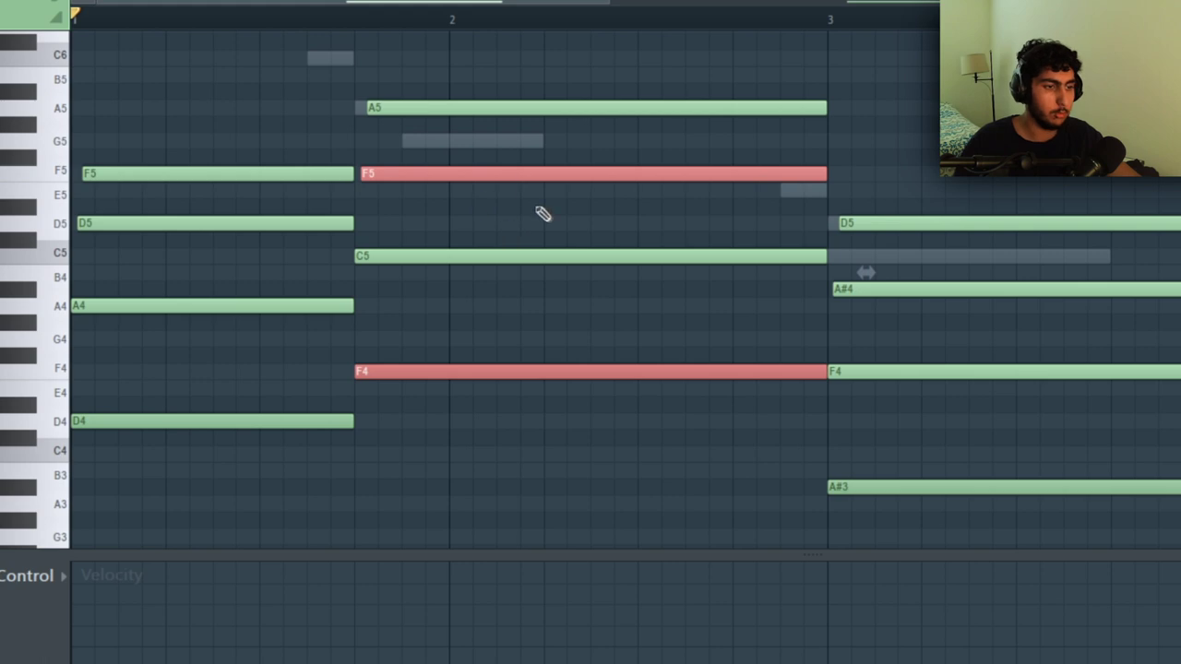
left_click(540, 211)
scroll(687, 400, "down", 2)
left_click_drag(678, 387, 680, 117)
key("ctrl+d")
key("ctrl+z")
left_click_drag(416, 311, 327, 32)
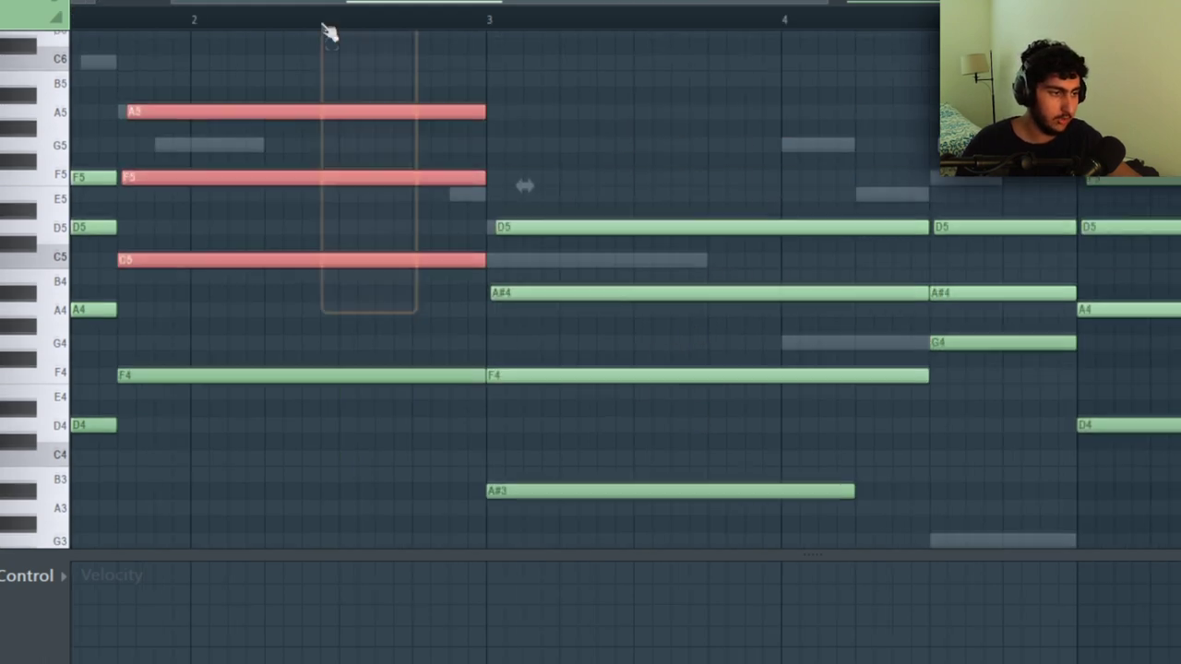
left_click_drag(279, 266, 609, 381)
left_click_drag(989, 150, 1025, 268)
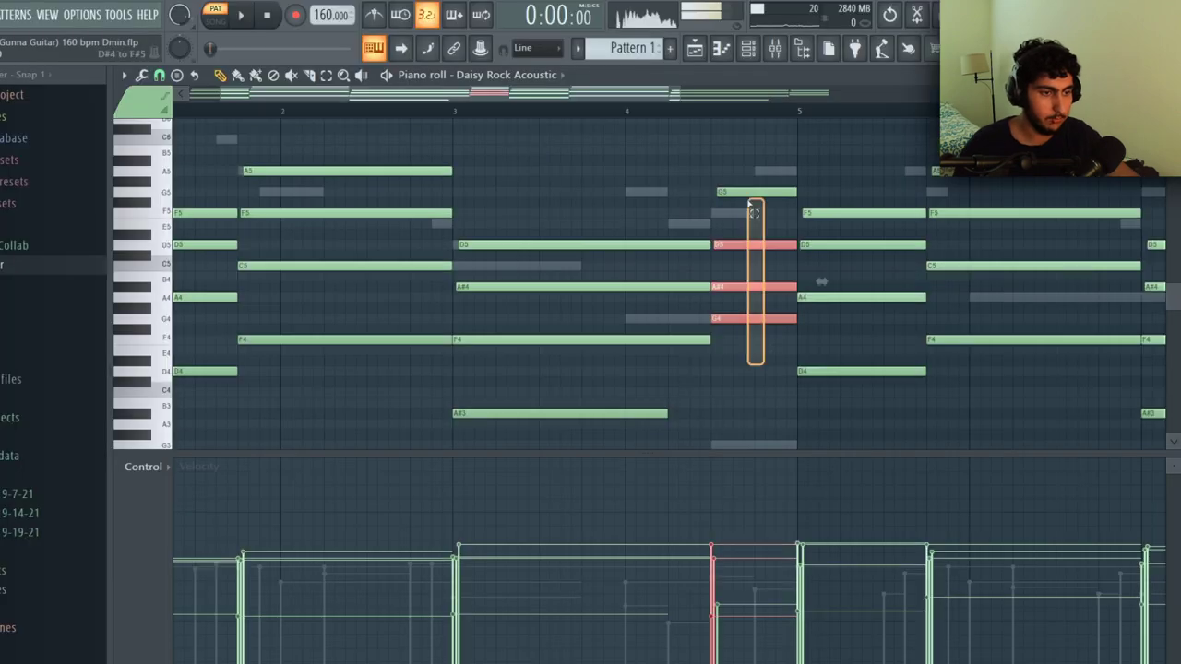
key("ctrl+d")
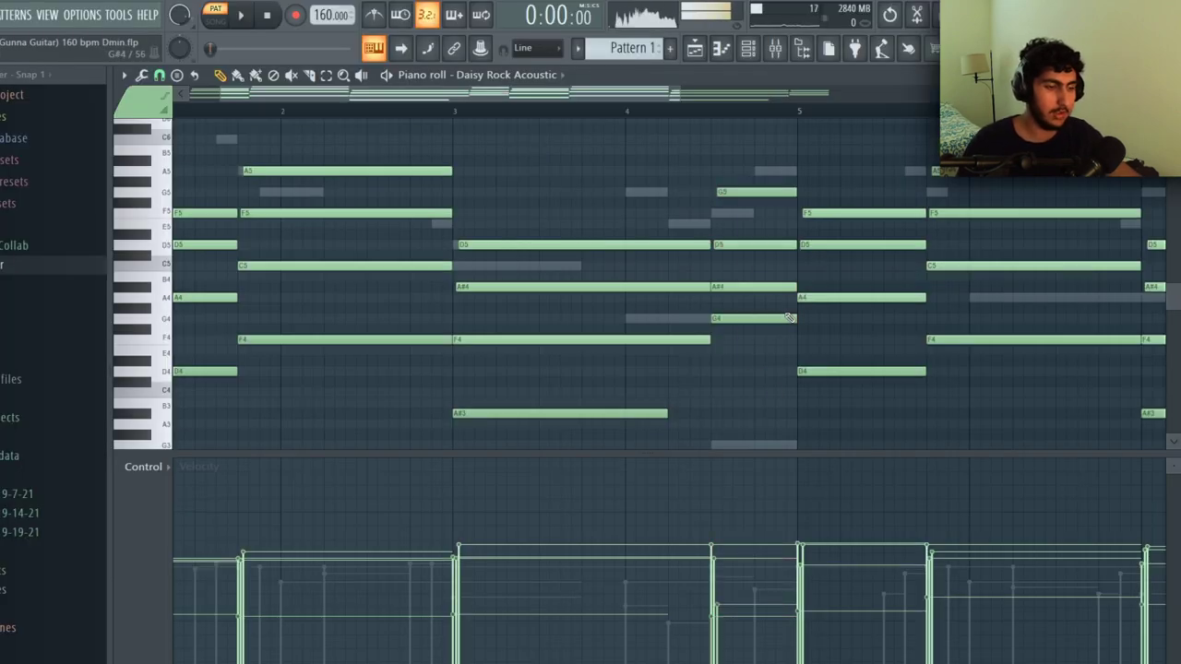
left_click_drag(871, 397, 804, 199)
key("ctrl+d")
left_click(775, 319)
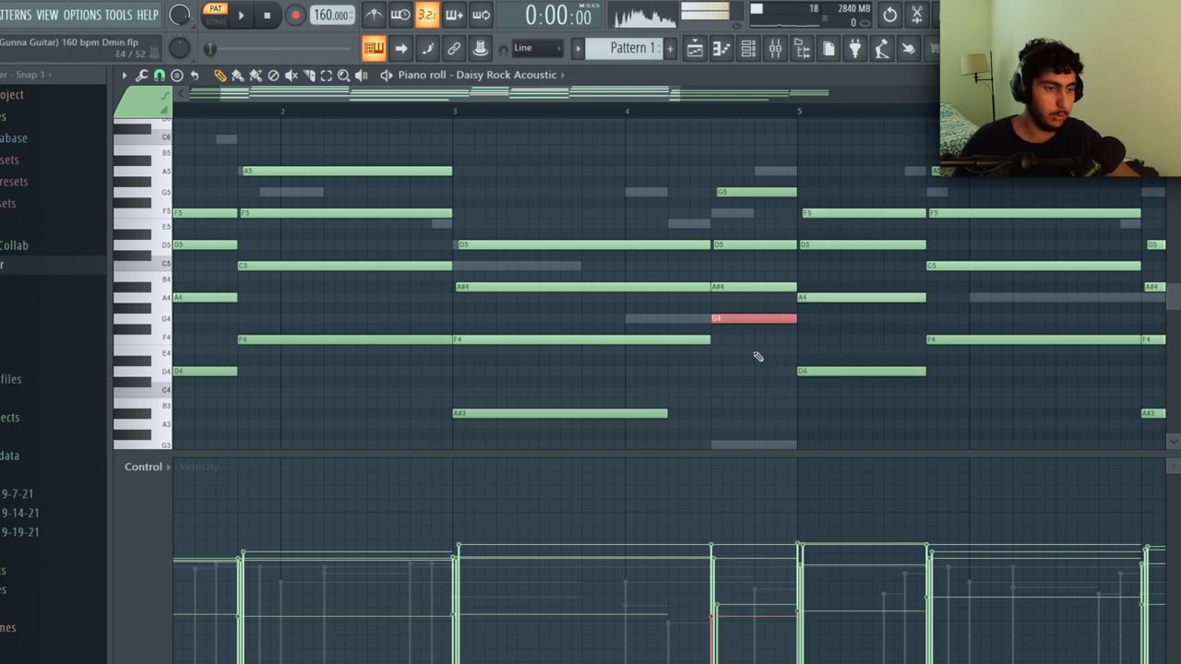
left_click(782, 264)
left_click(755, 244)
left_click(765, 264)
left_click(754, 244)
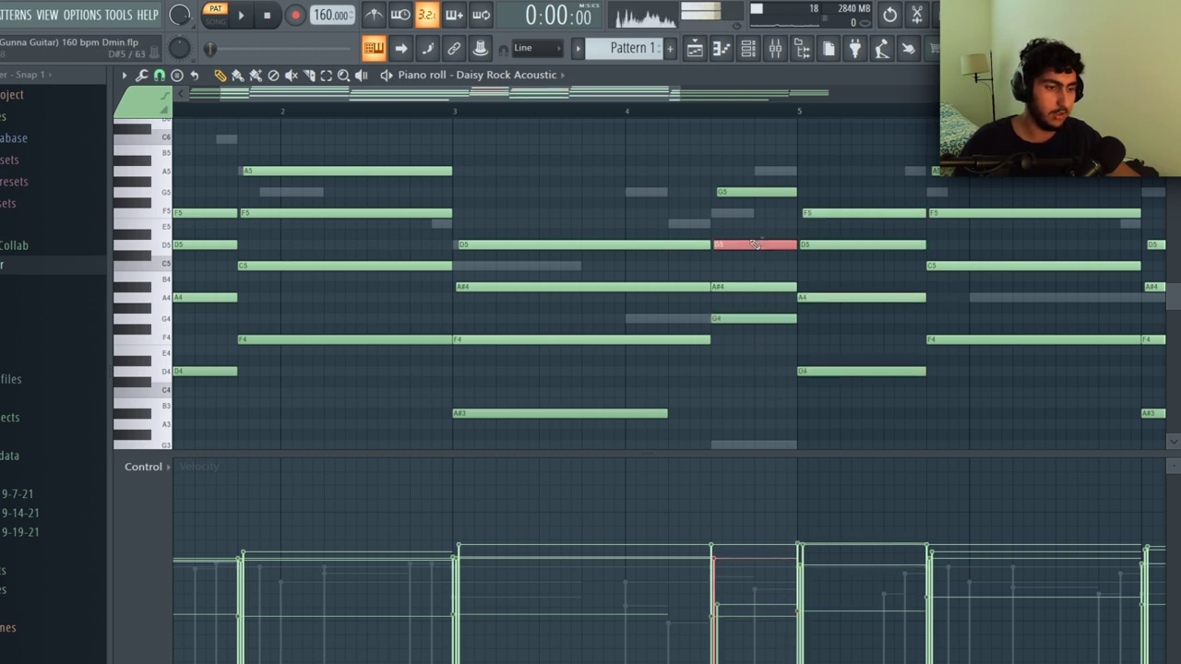
key("shift+Up")
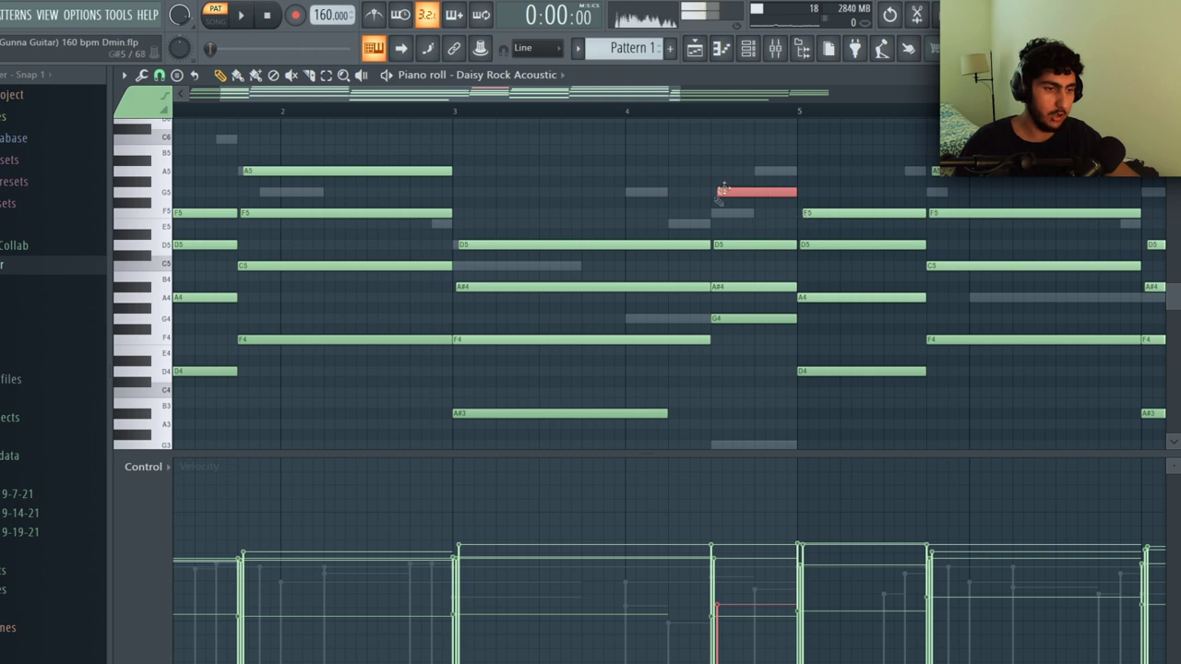
key("ctrl+d")
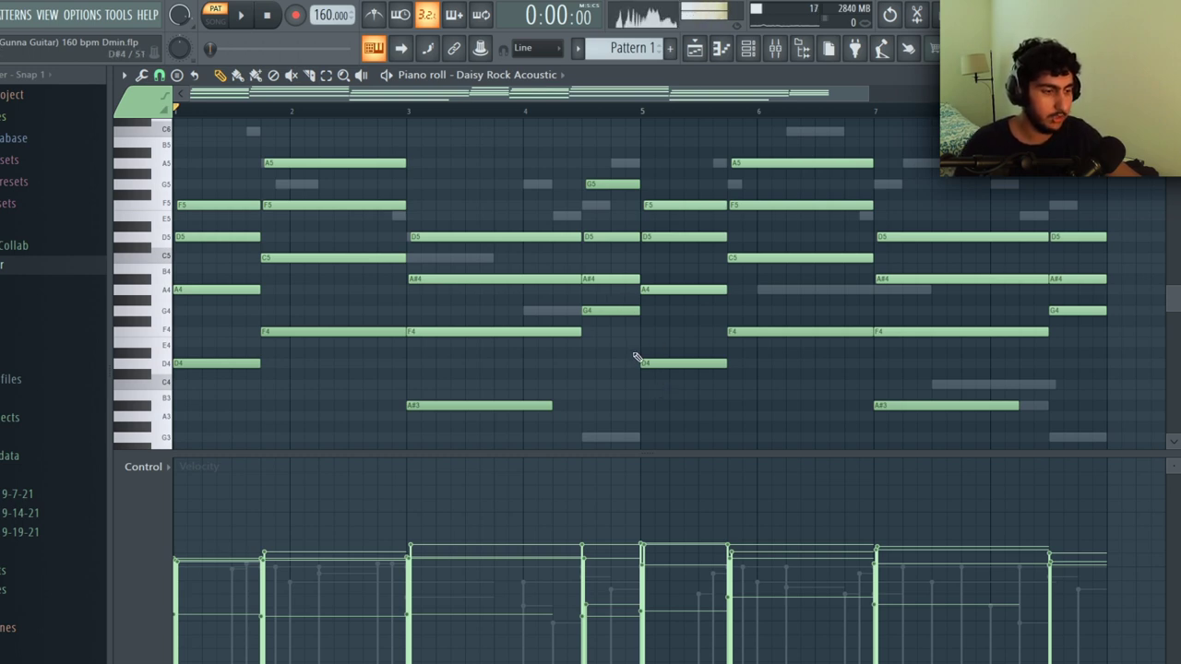
key("ctrl+q")
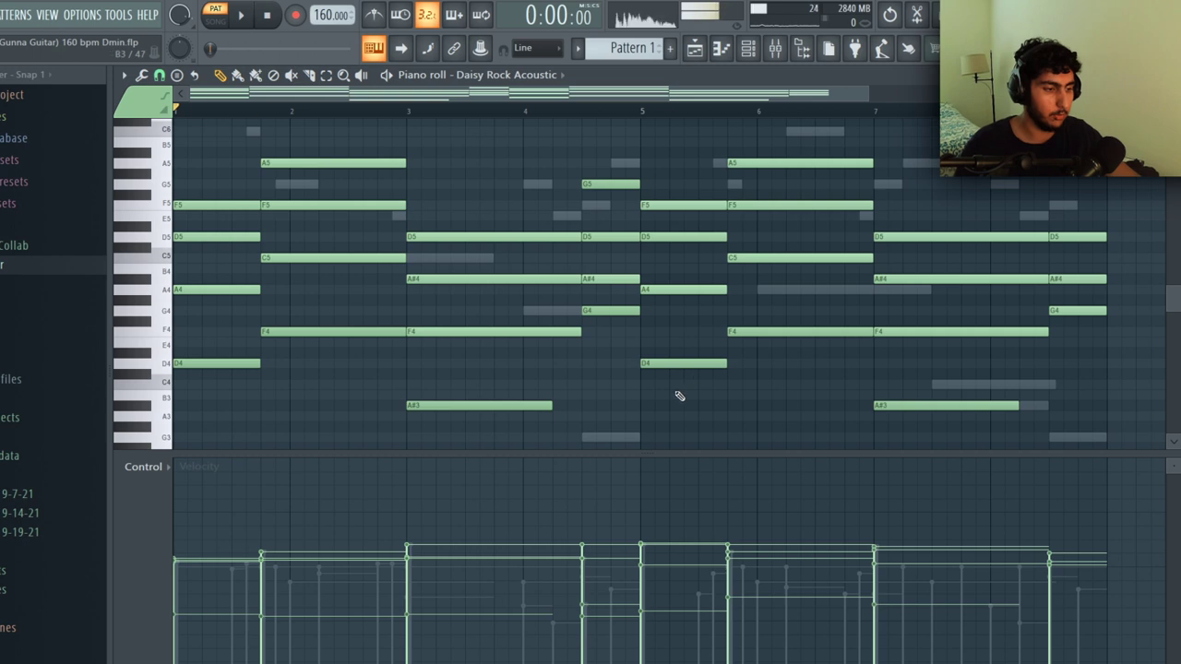
key("alt+s")
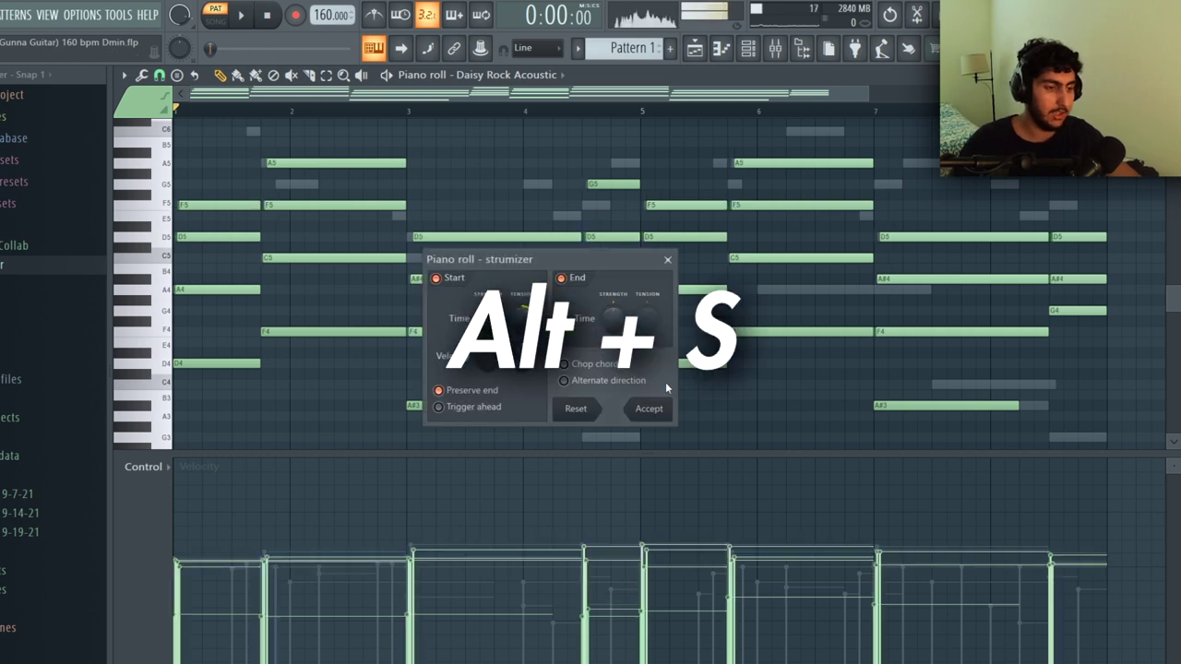
left_click_drag(547, 260, 572, 251)
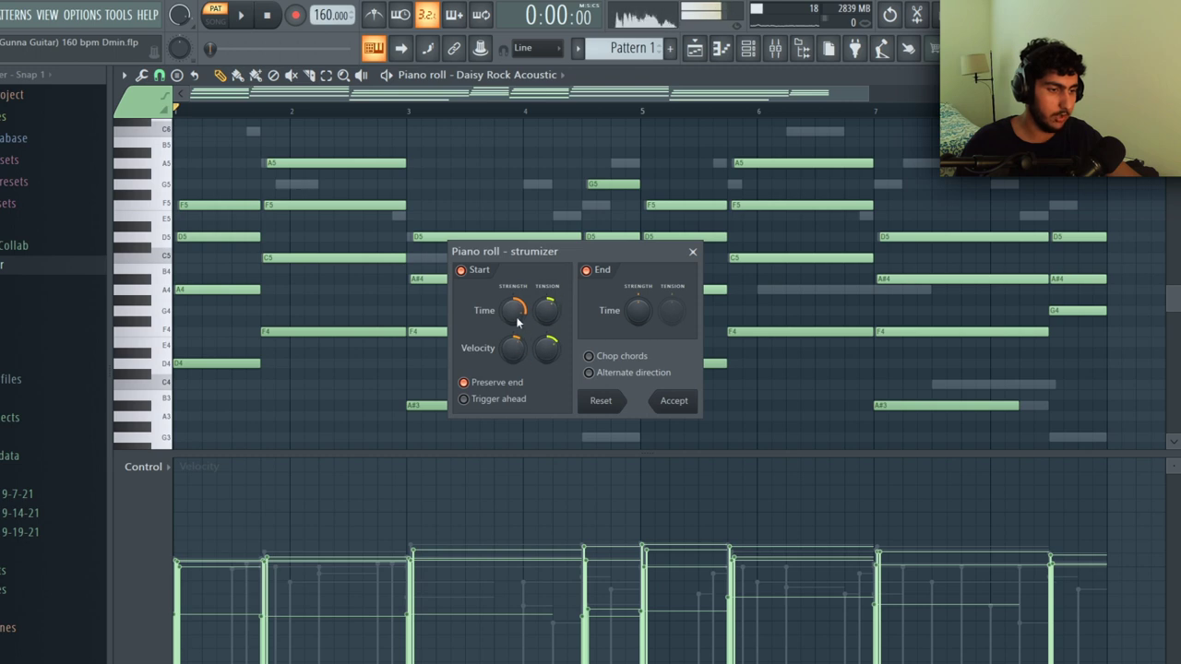
mouse_move(518, 320)
left_mouse_down()
mouse_move(518, 334)
mouse_move(518, 316)
left_mouse_up()
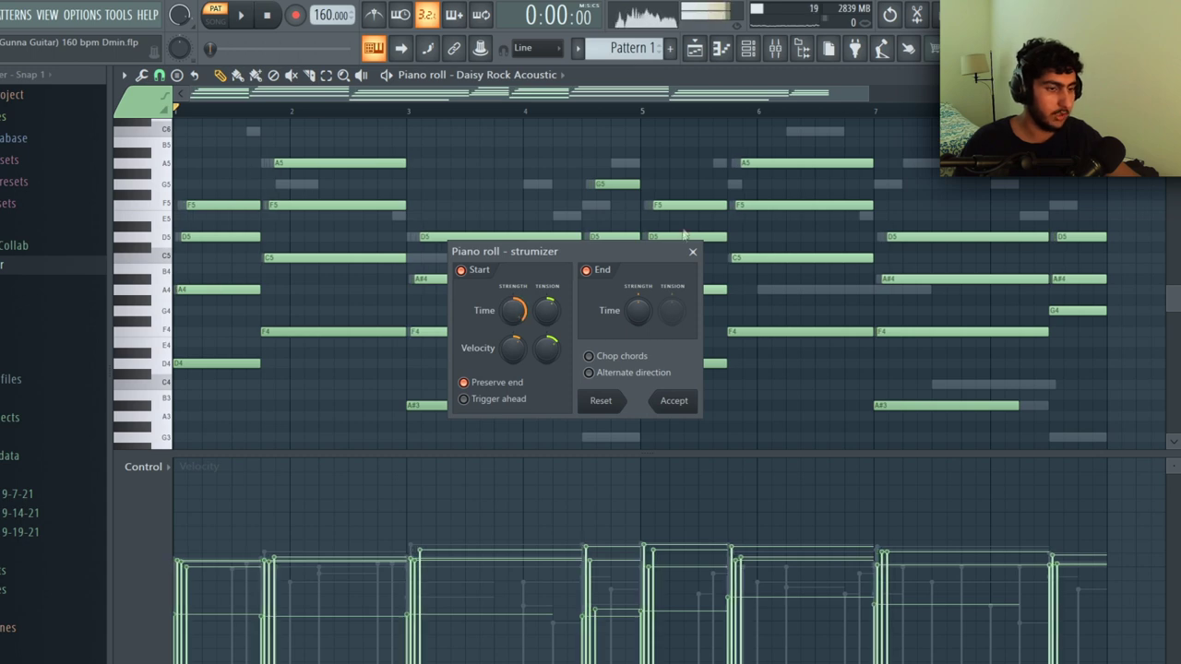
left_click(693, 251)
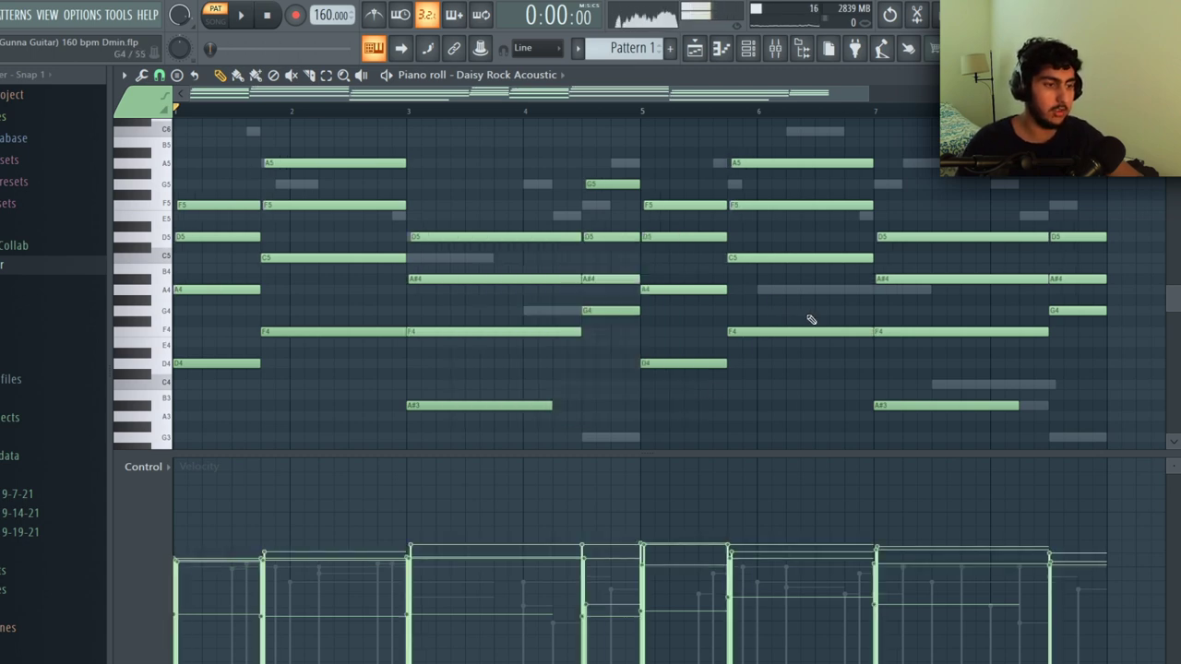
- Open and dismiss the note randomizer, then close the guitar piano roll to reveal the channel rack
key("alt+r")
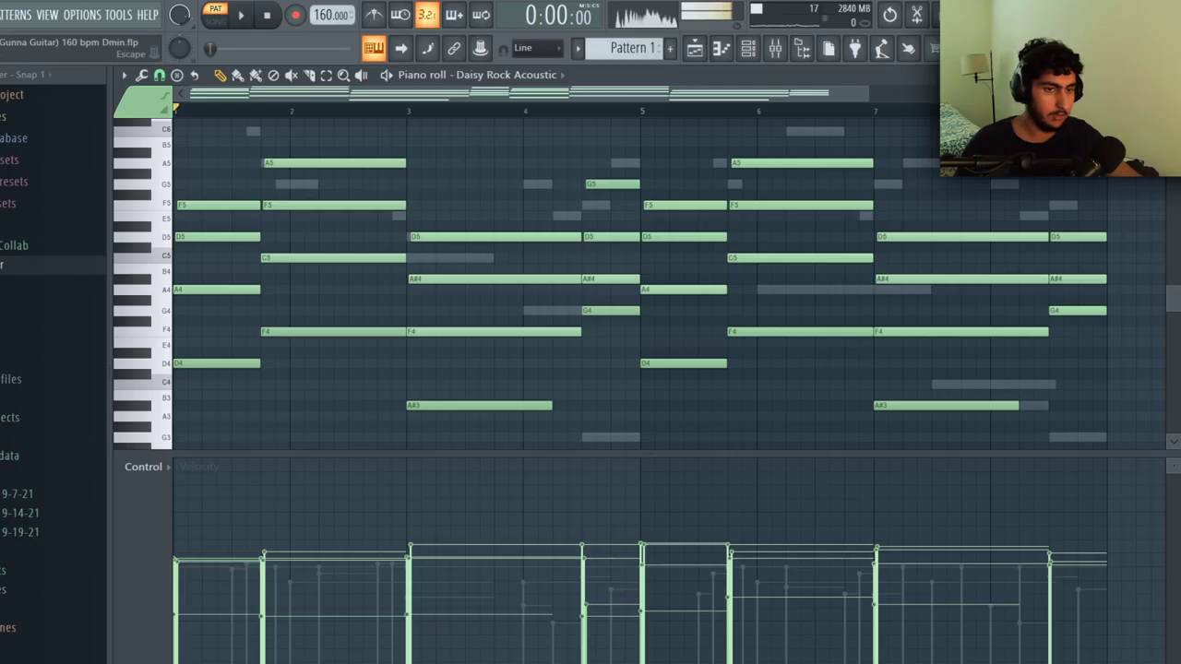
key("Escape")
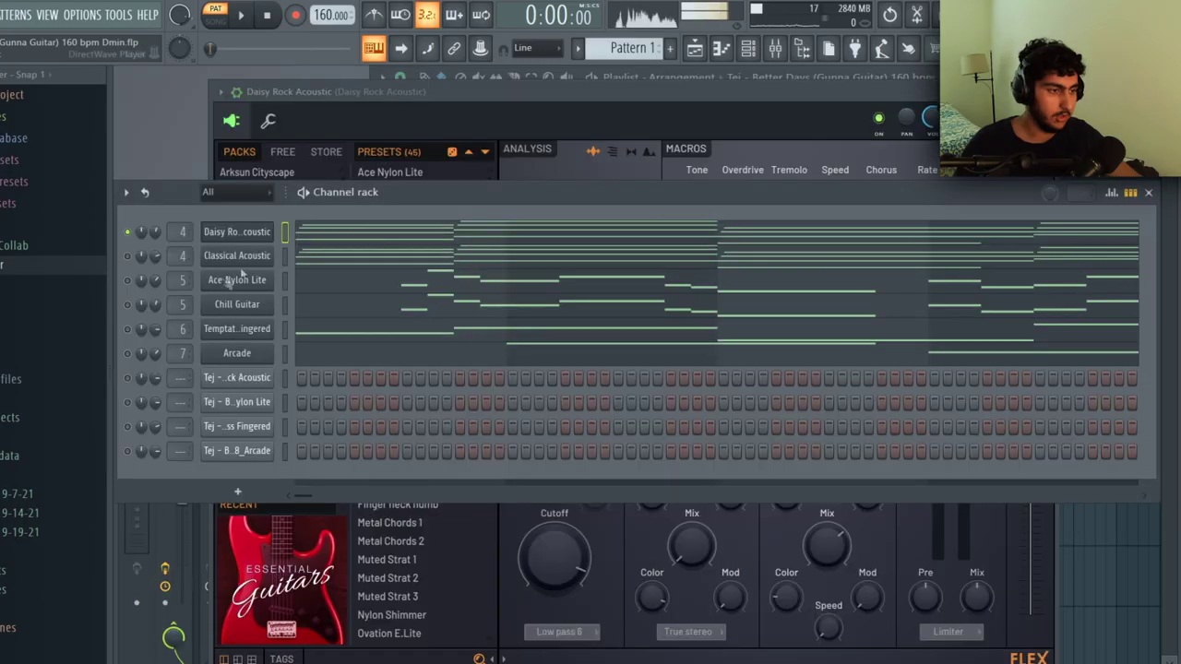
- Set the Daisy Rock Acoustic channel's Time Shift to about 20–25%, then reopen its piano roll
left_click(386, 88)
left_click_drag(386, 88, 382, 74)
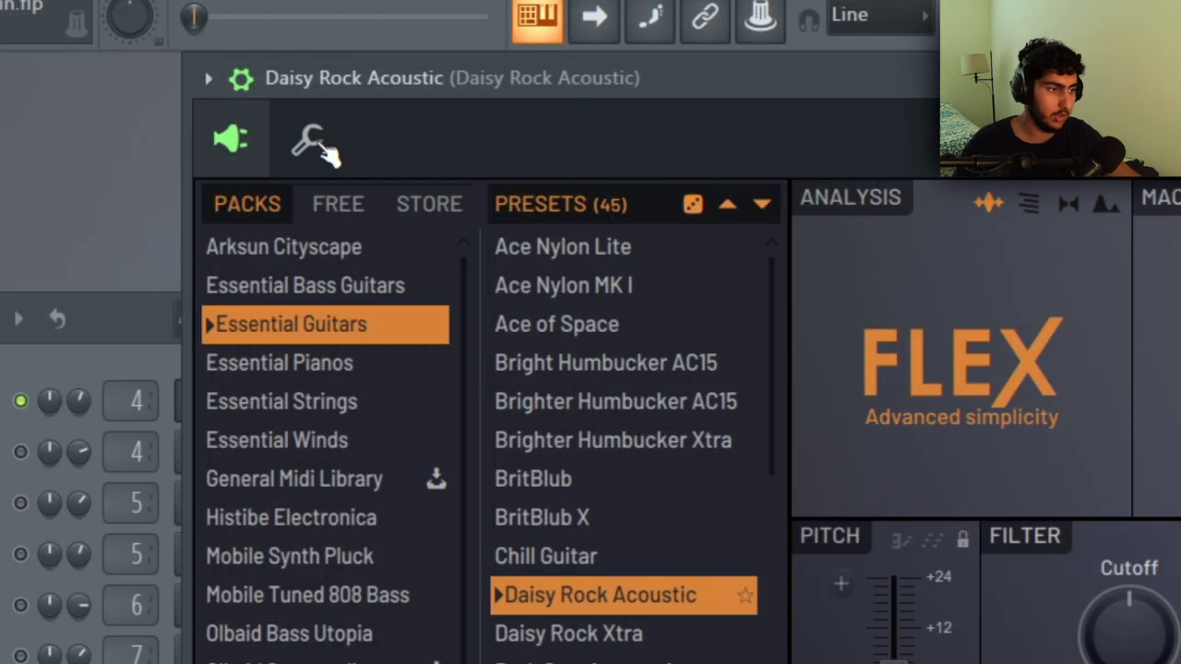
left_click(314, 143)
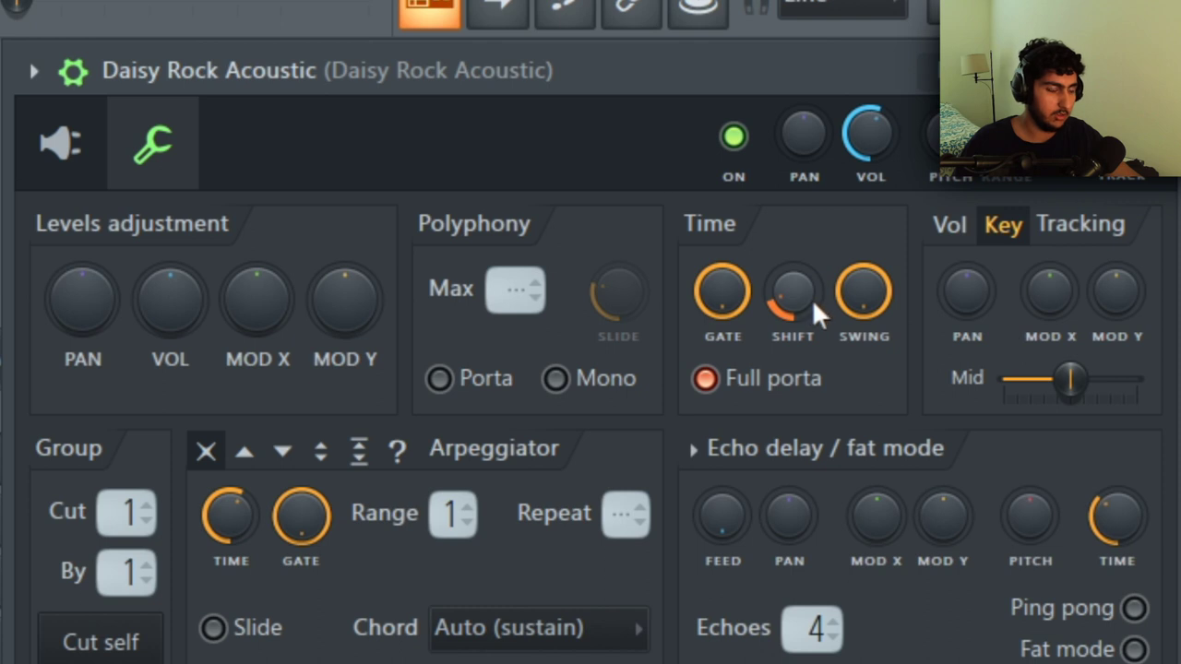
left_click_drag(801, 293, 801, 298)
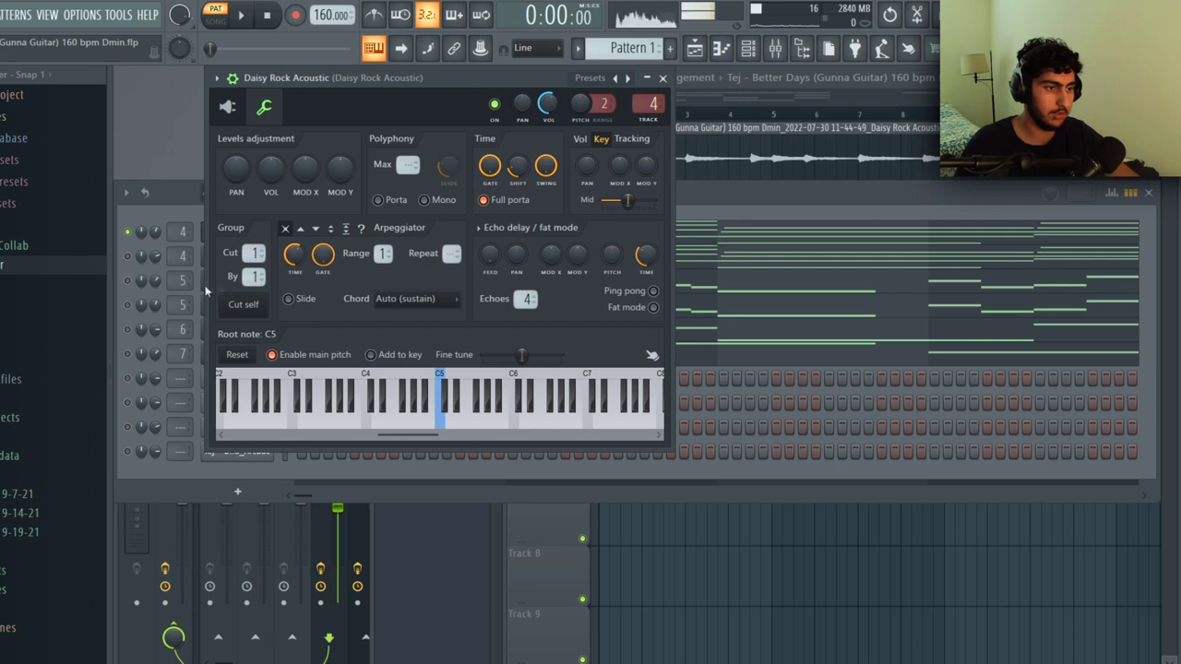
left_click(703, 260)
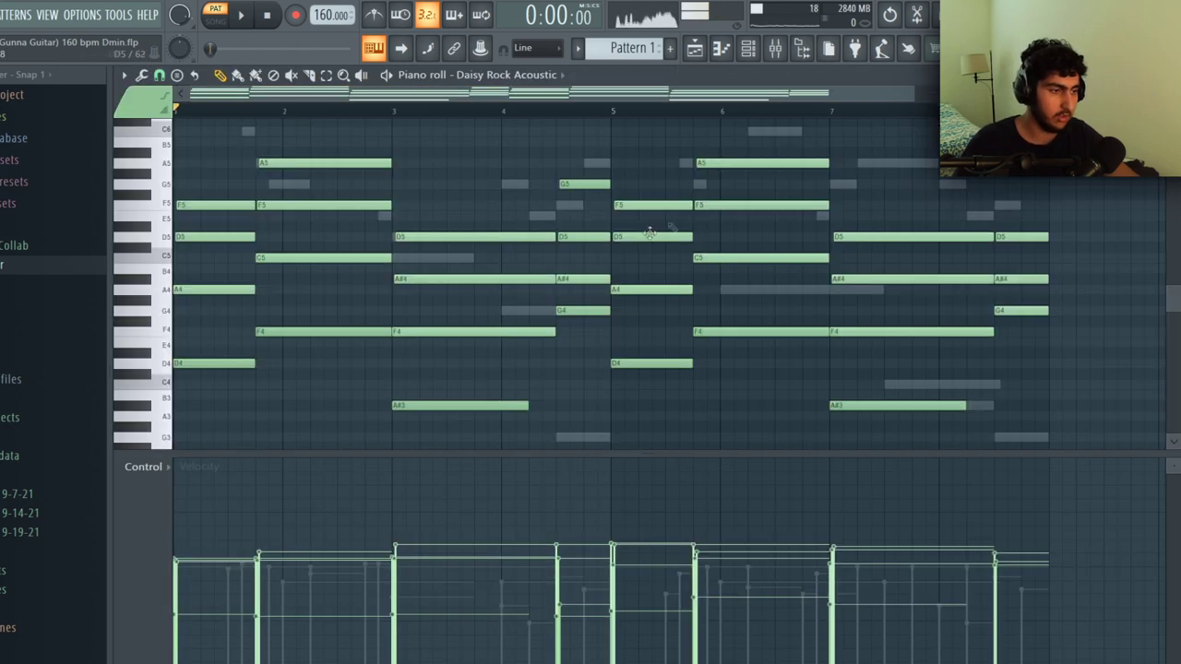
- Play the Daisy Rock Acoustic pattern to hear the time-shifted chords
key("space")
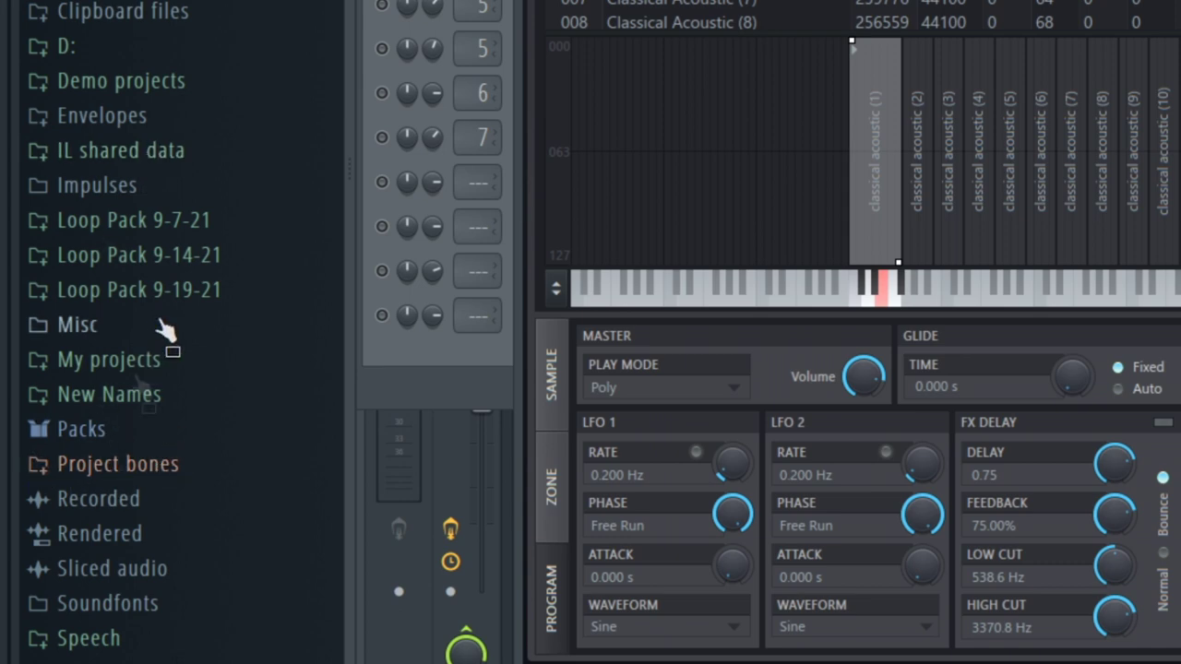
- Load the Classical Acoustic preset from Packs > Instruments > Guitar onto the guitar channel
left_click(133, 436)
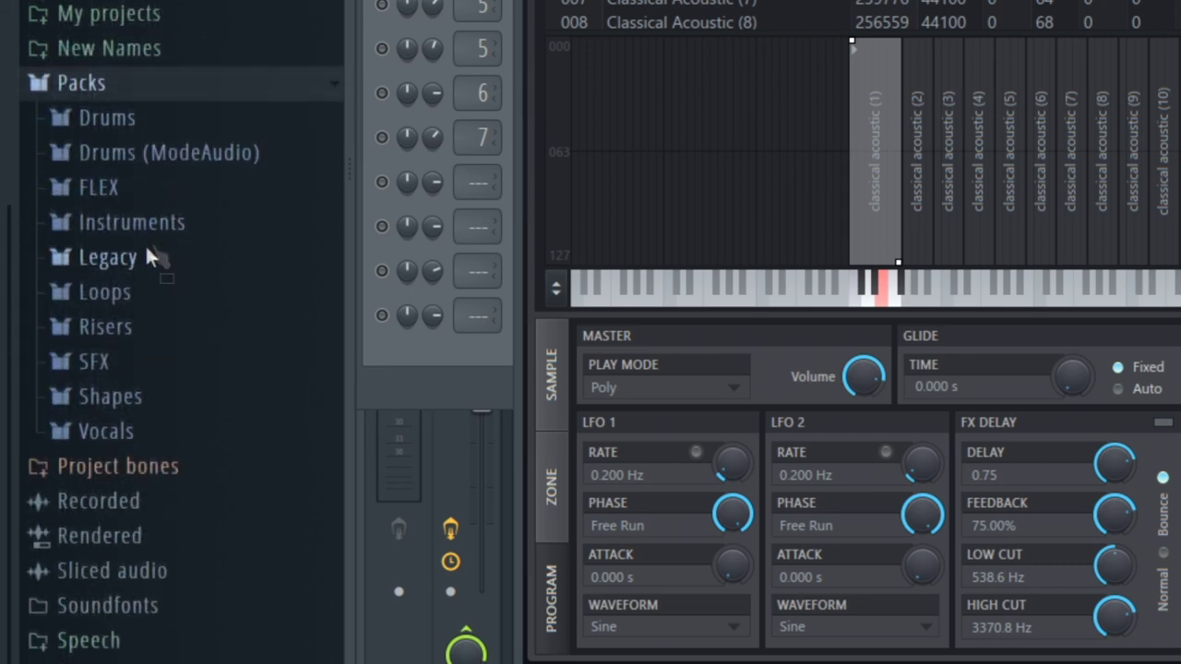
left_click(174, 229)
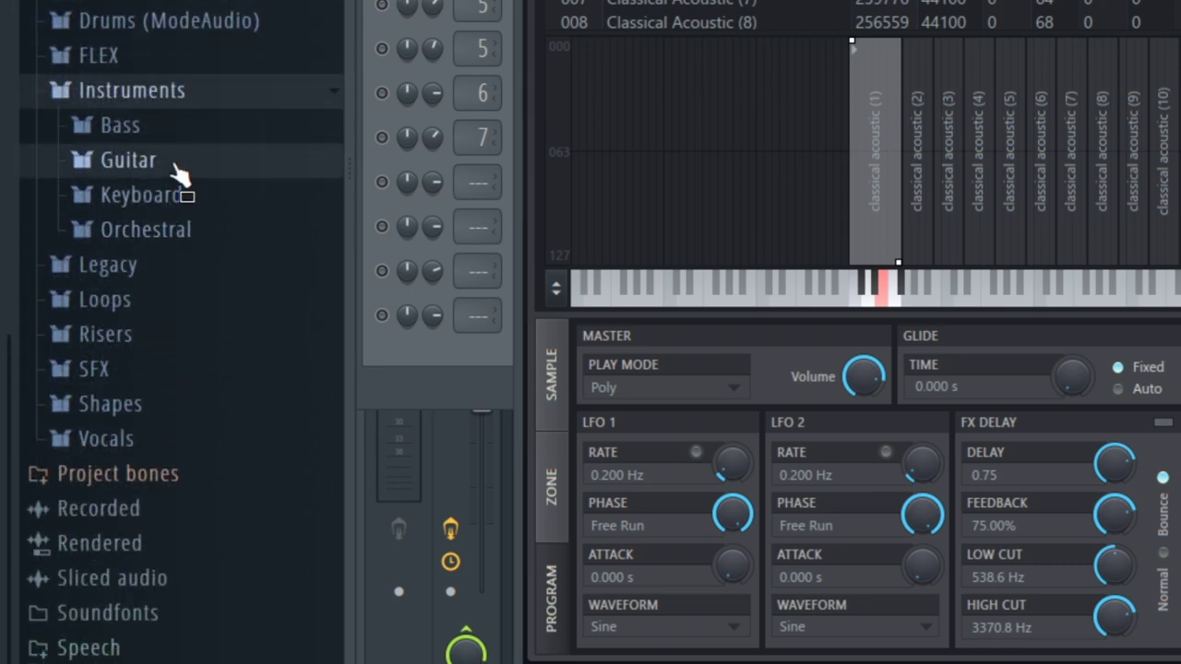
left_click(175, 163)
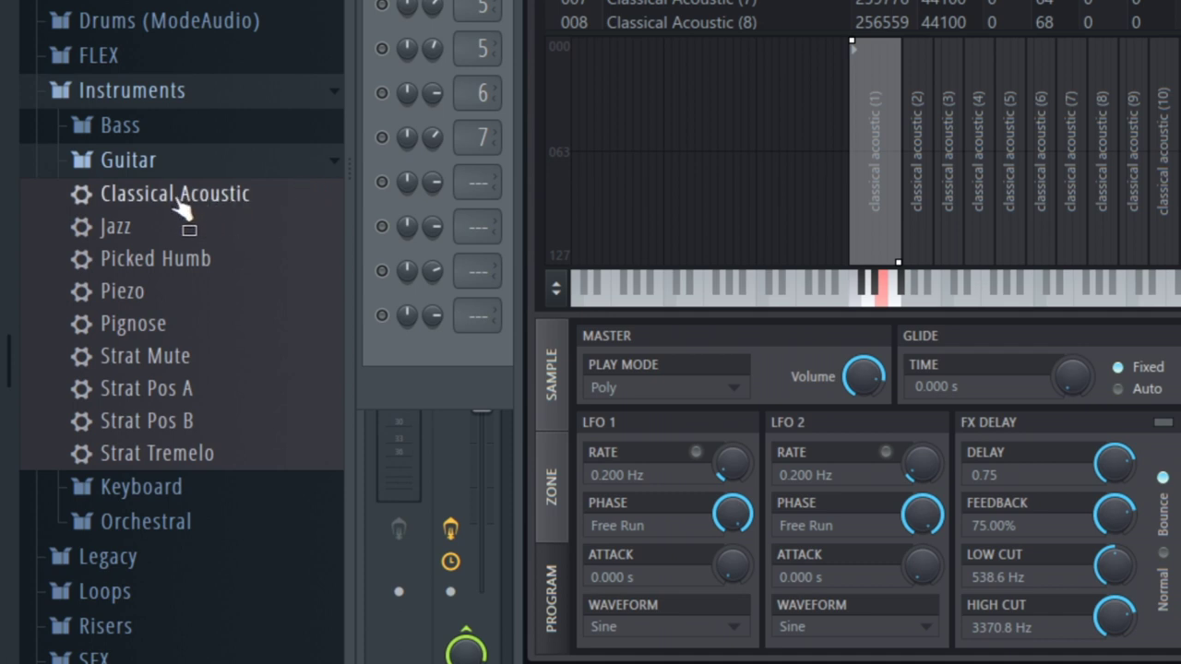
left_click_drag(471, 408, 485, 378)
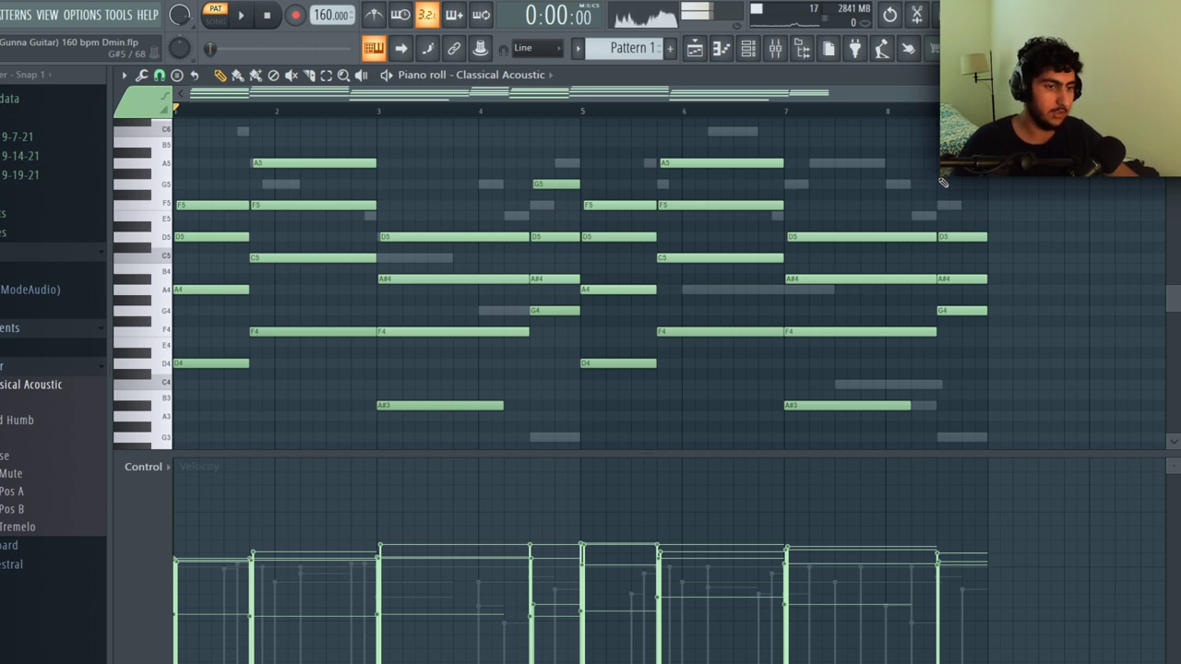
- Zoom the piano roll, then play, stop and replay the Classical Acoustic chords
scroll(355, 305, "up", 1)
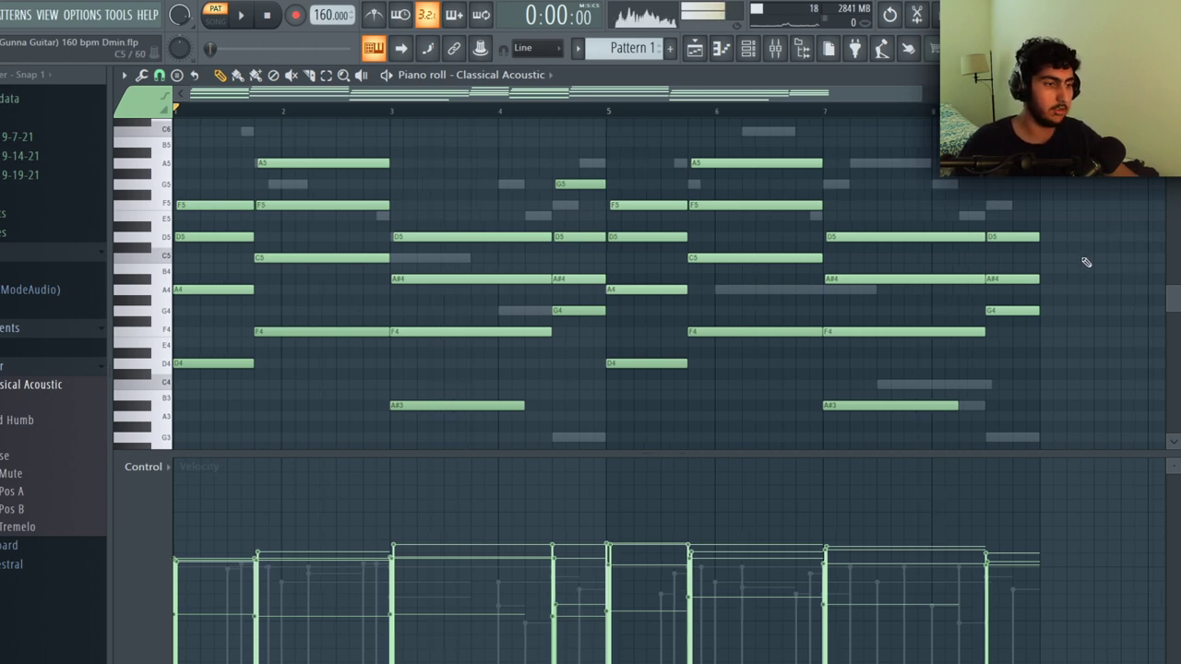
key("space")
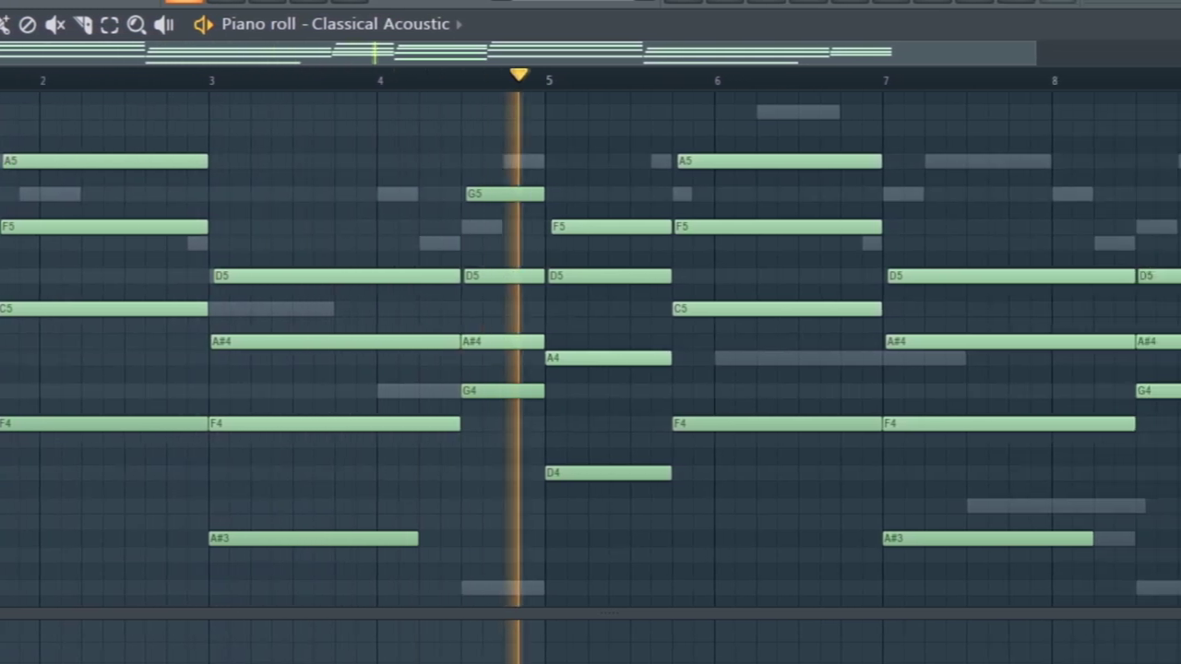
key("space")
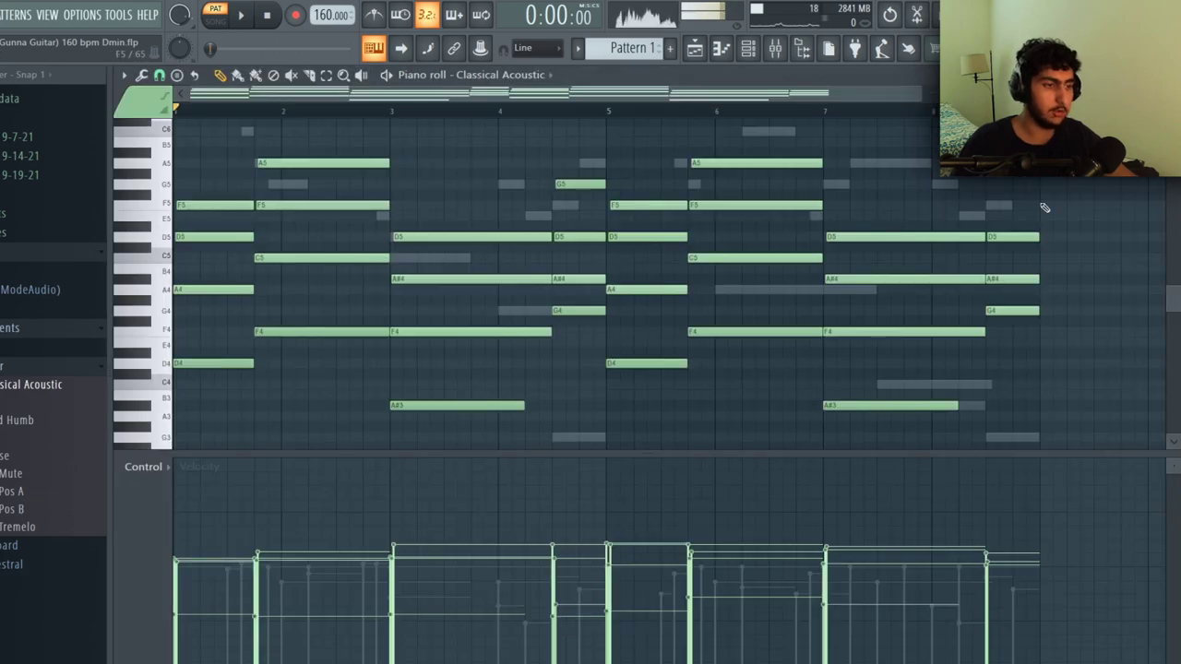
key("space")
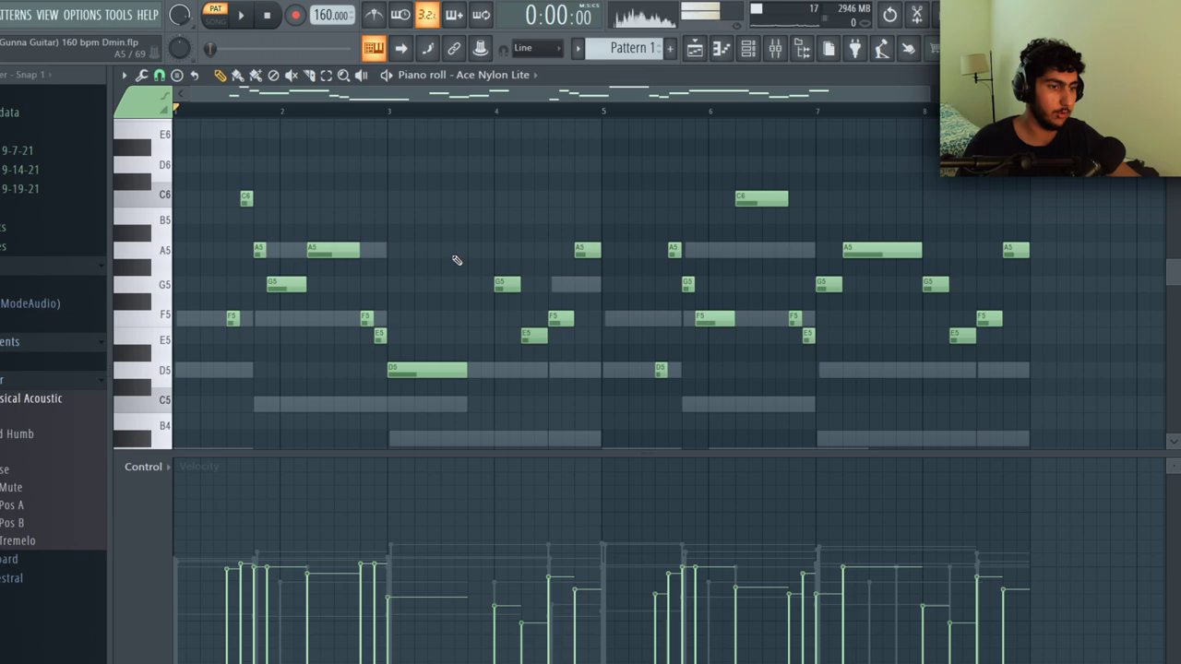
- Play the Ace Nylon Lite single-note melody pattern
key("space")
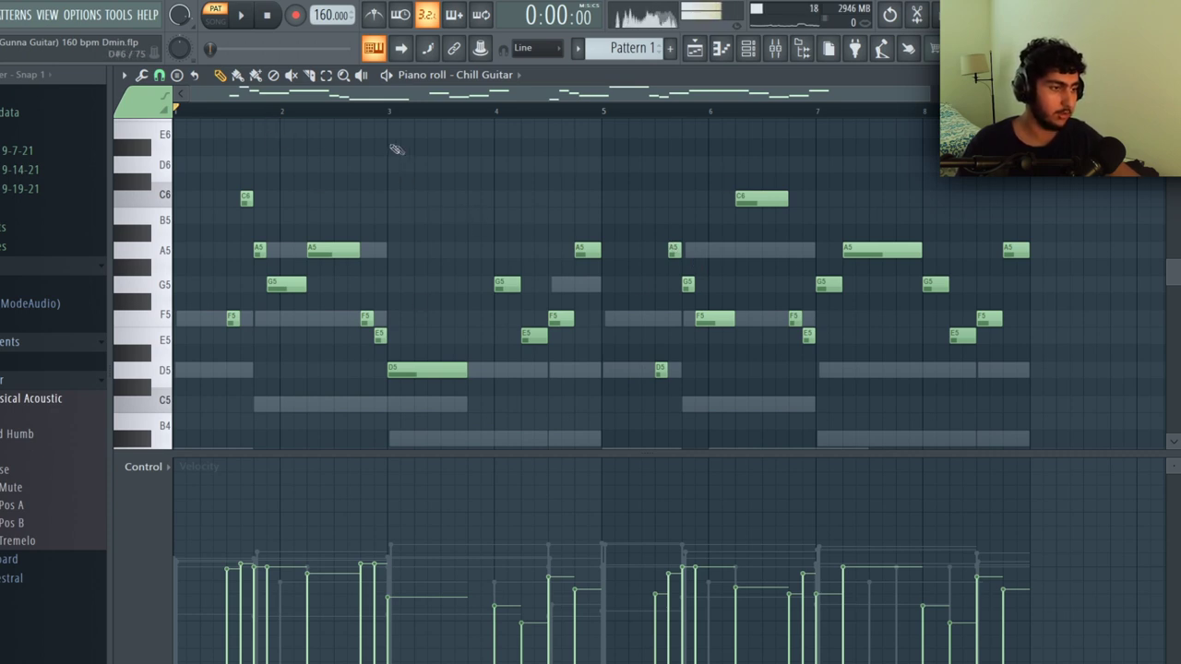
- Play the Chill Guitar melody pattern
key("space")
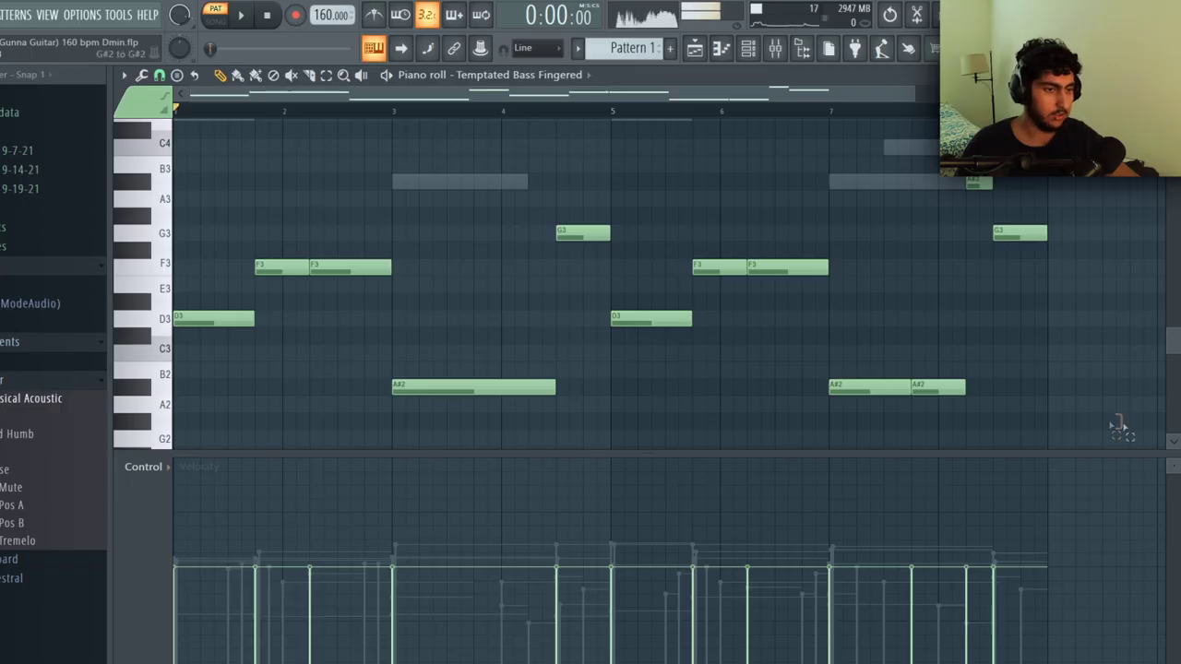
- Compare the Temptated Bass Fingered notes with the Classical Acoustic chord roots, then play the bass line
left_click_drag(1121, 429, 190, 123)
left_click(400, 305)
scroll(443, 293, "up", 1)
scroll(461, 286, "down", 1)
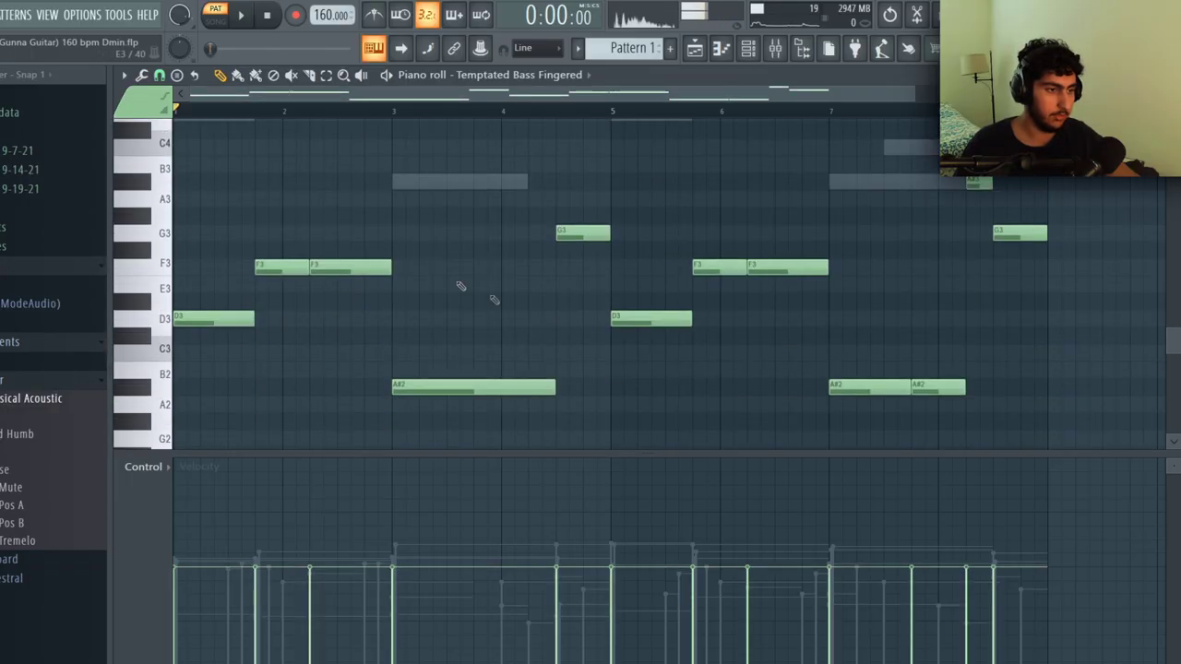
scroll(433, 284, "up", 1)
double_click(225, 166)
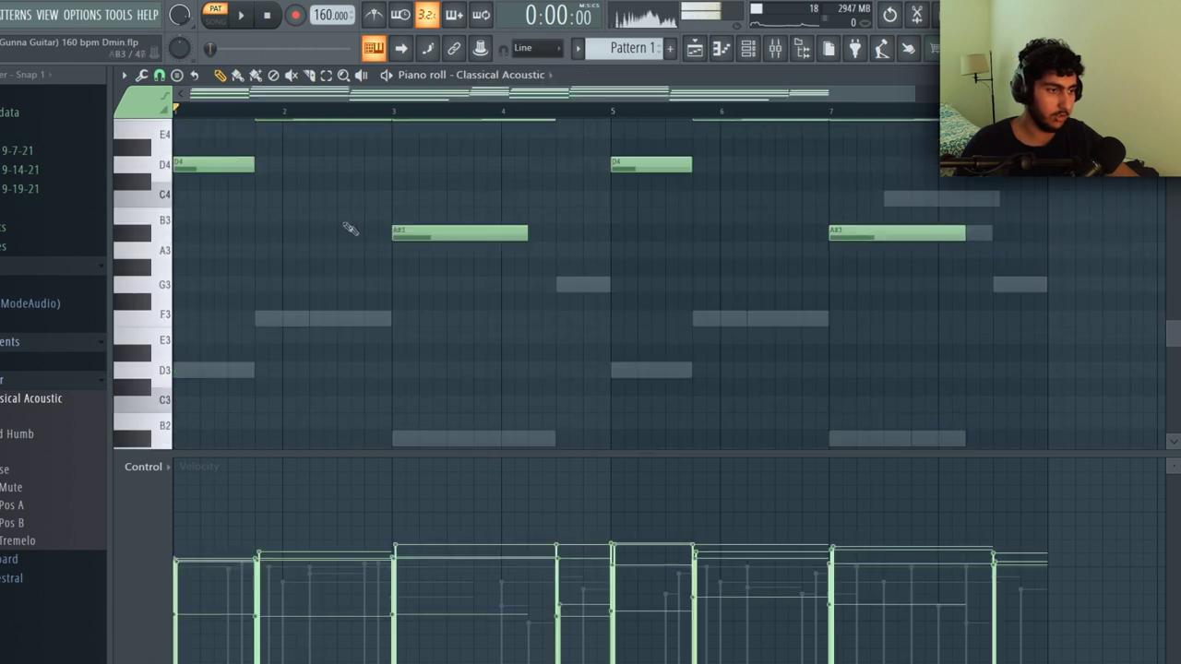
scroll(277, 235, "up", 2)
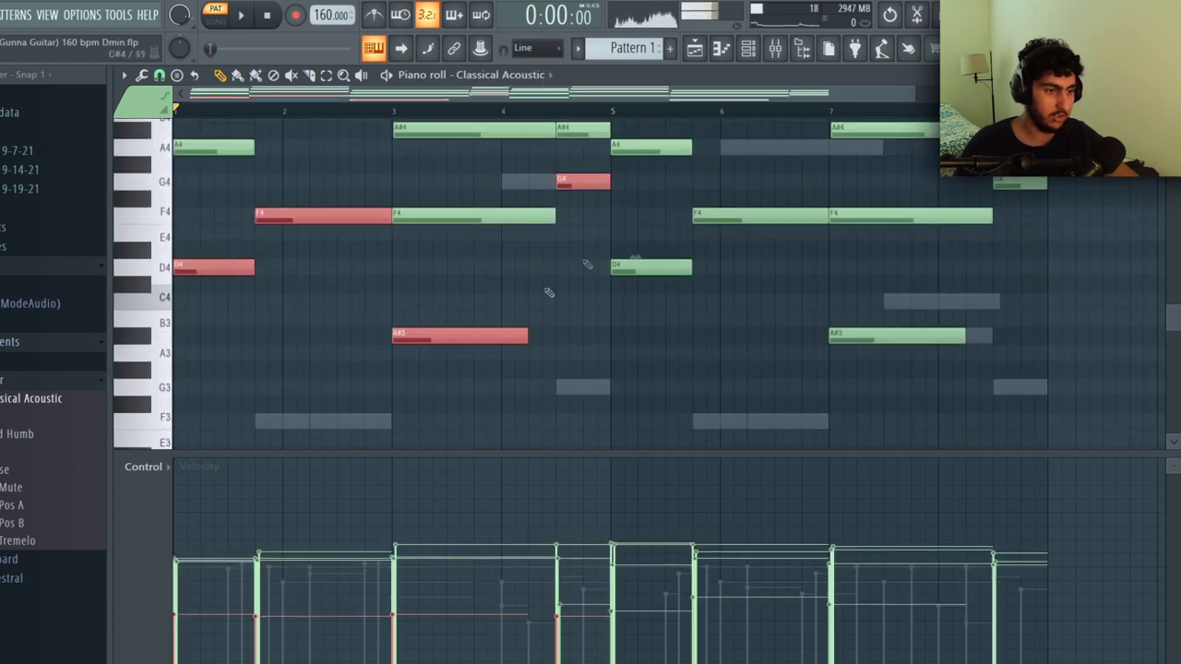
double_click(331, 289)
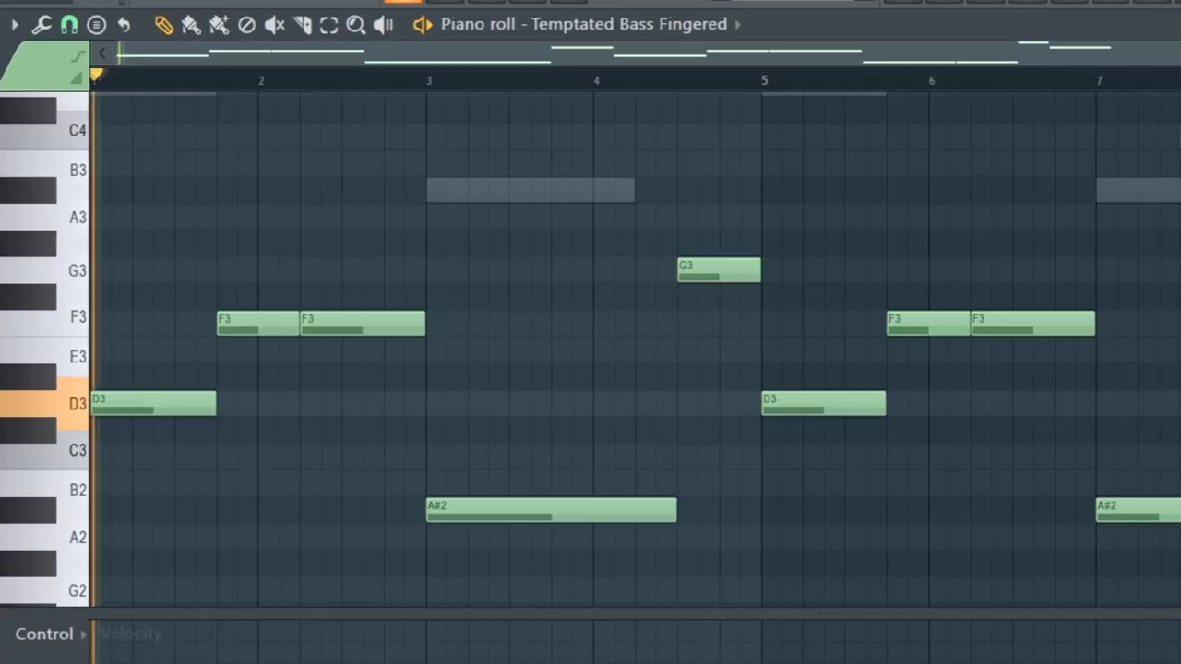
key("space")
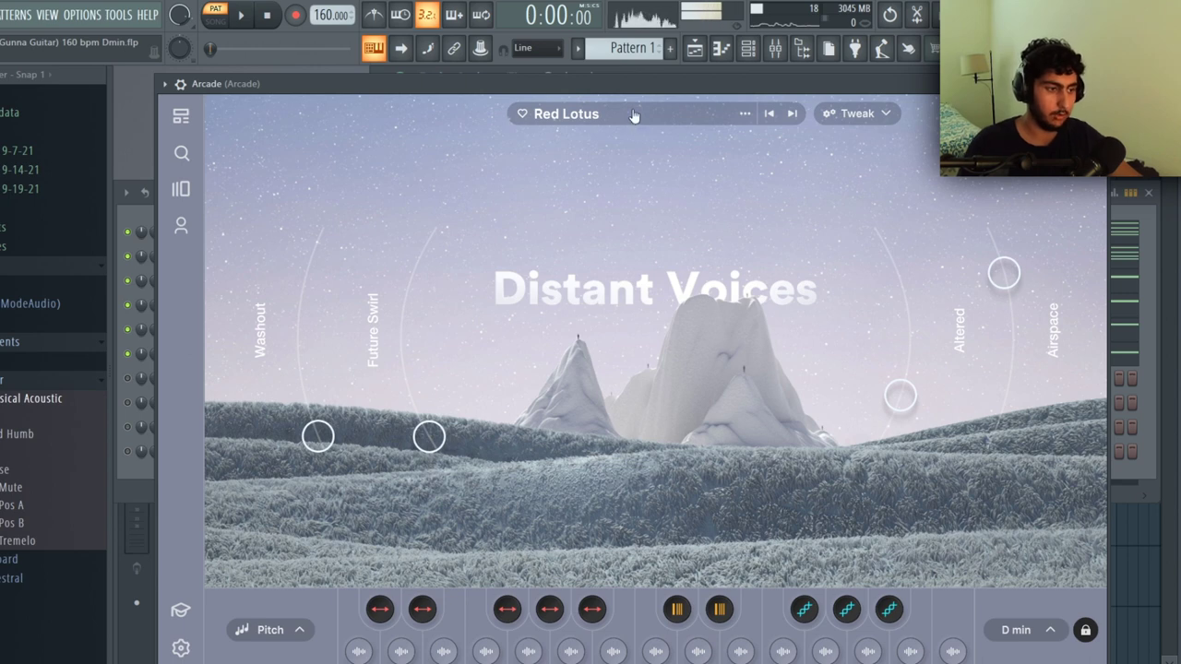
- Show the Arcade pattern's notes in the piano roll with F7
key("F7")
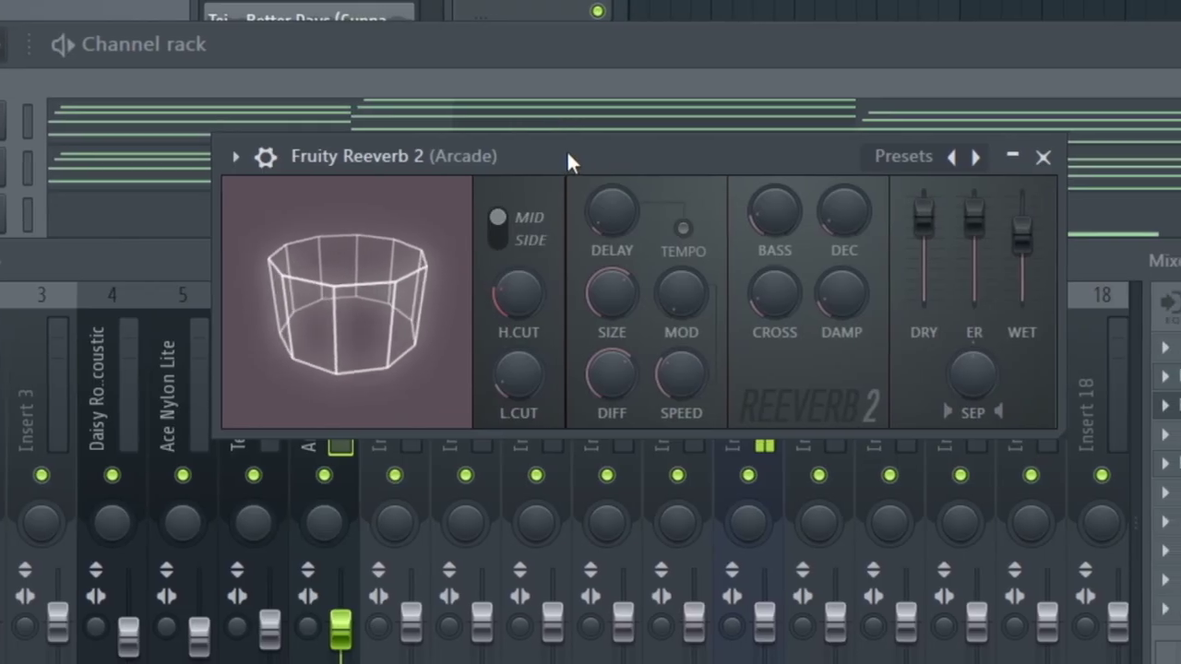
- Browse the Fruity Reeverb 2 and Fruity Love Philter preset lists without changing anything
left_click(882, 156)
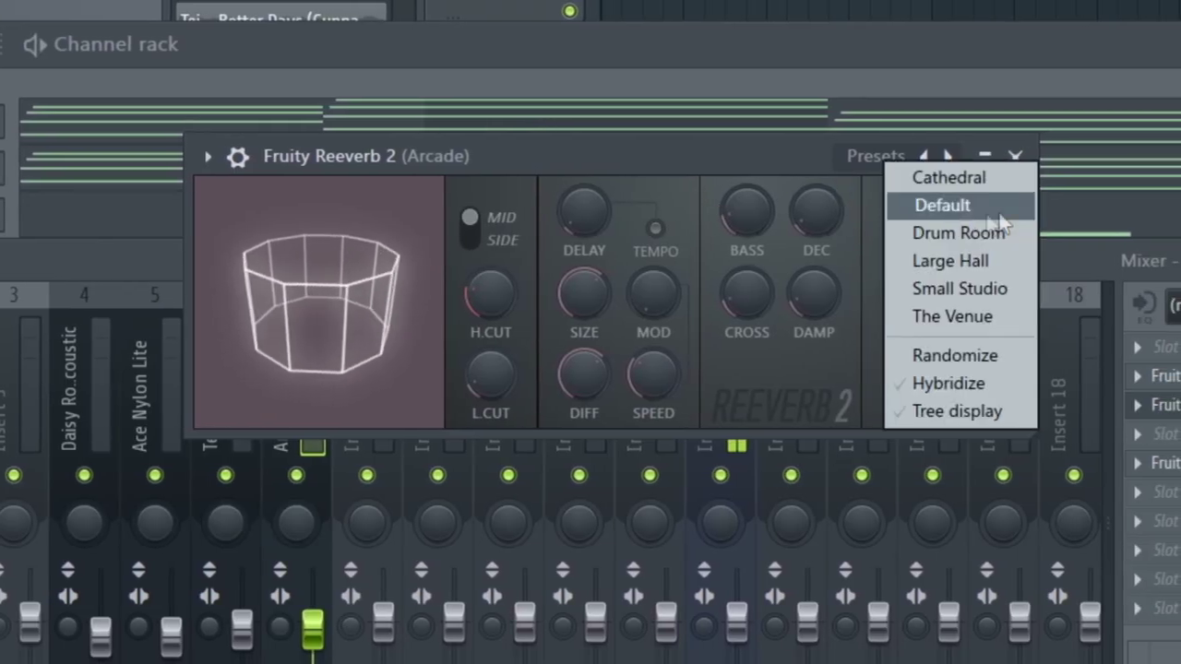
key("Escape")
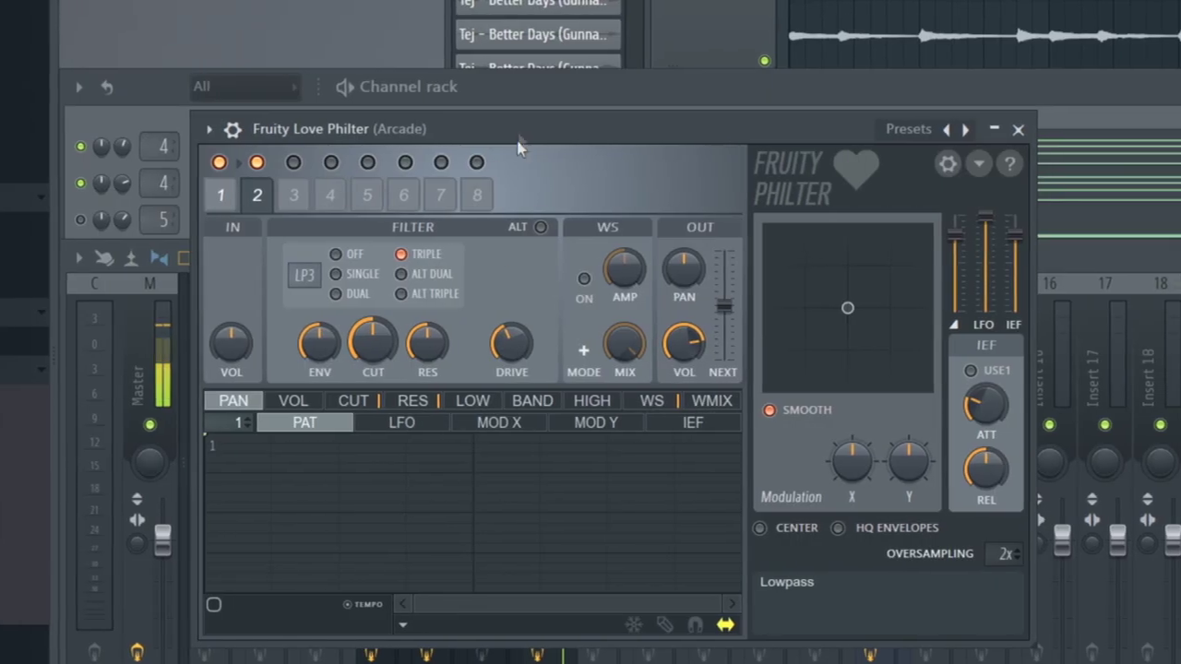
left_click(863, 131)
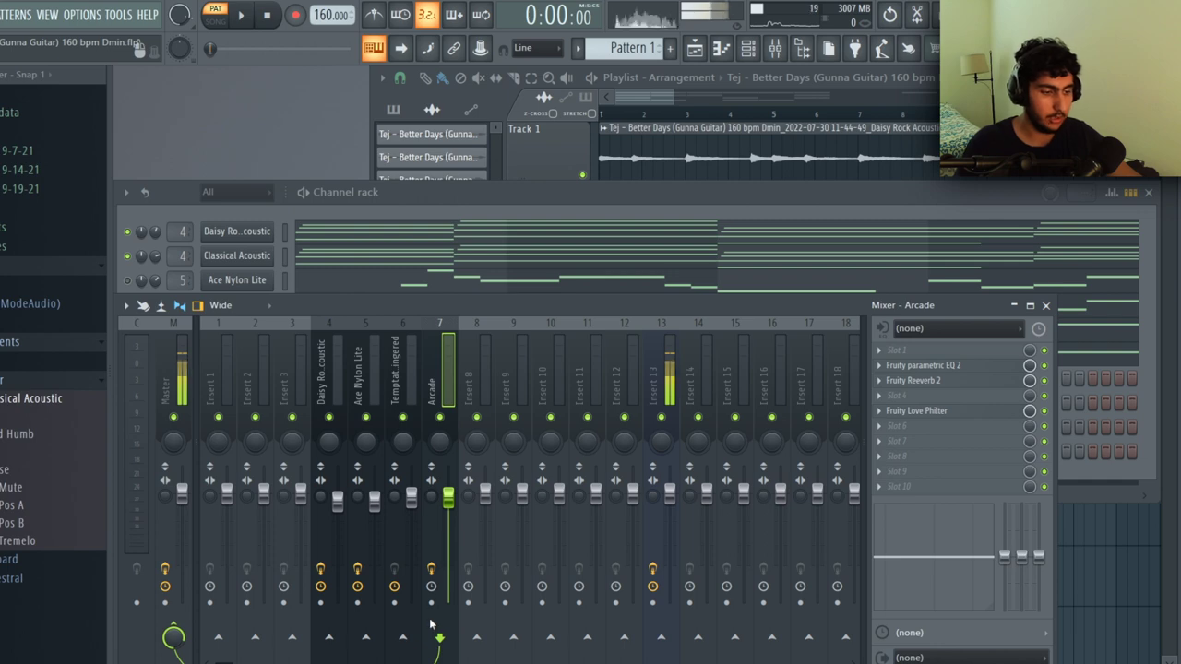
- Arm the Arcade, bass, Ace Nylon and Daisy mixer tracks and render them to audio clips
left_click(431, 603)
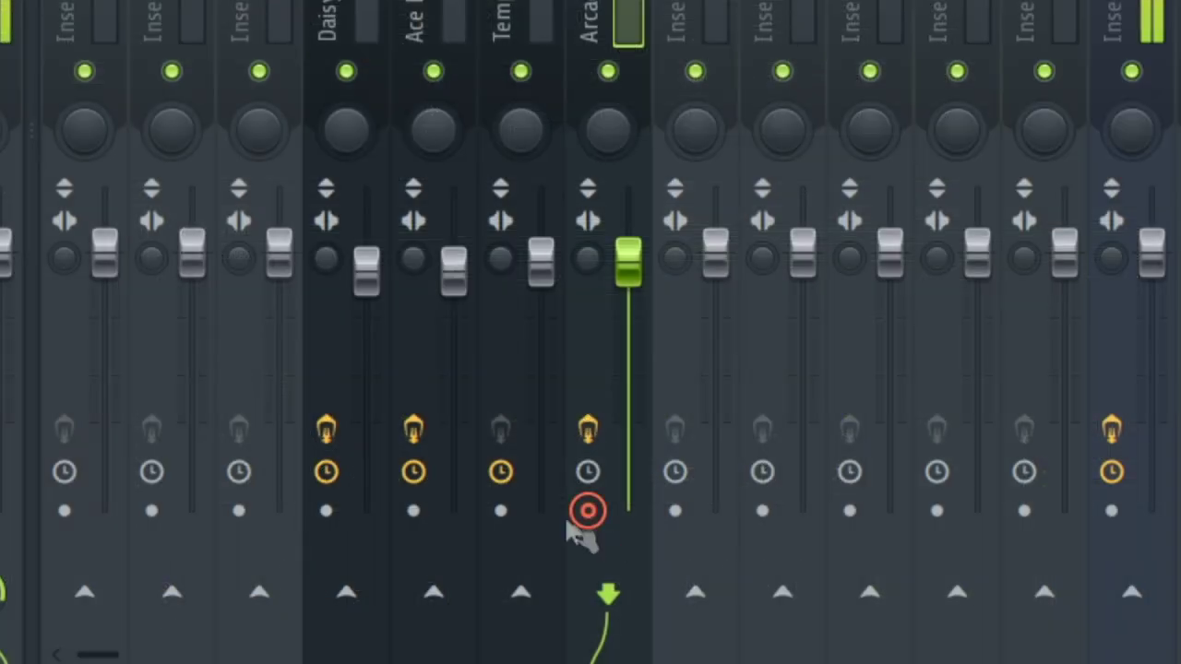
left_click(394, 602)
left_click(414, 511)
left_click(325, 511)
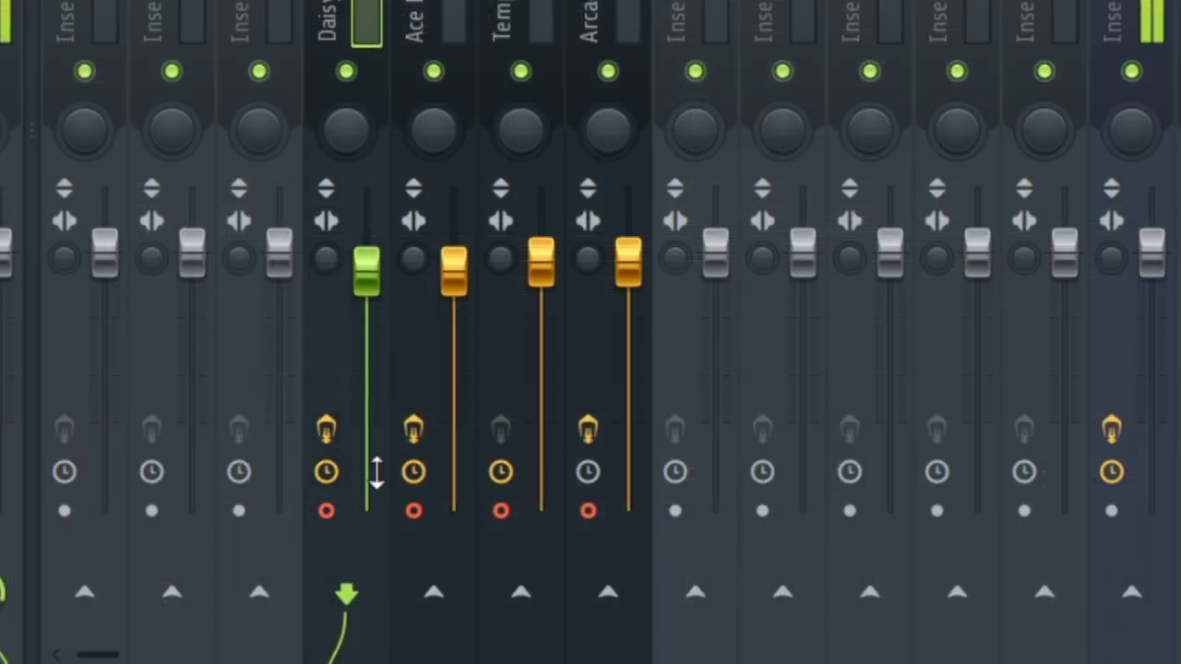
key("ctrl+r")
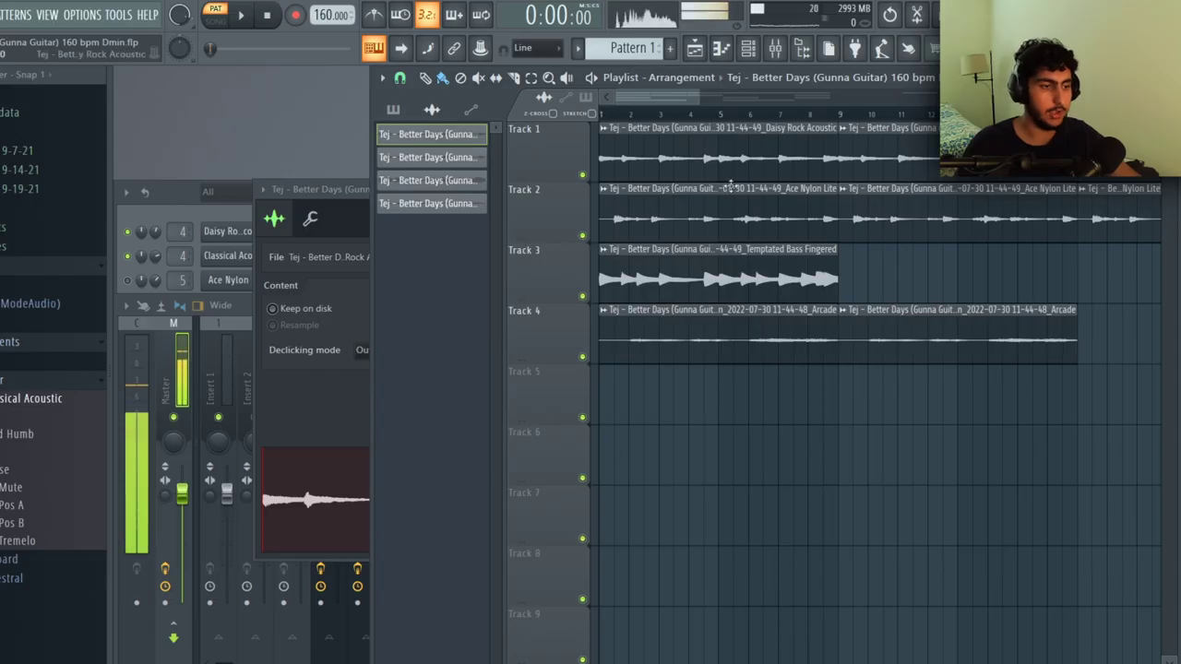
- Close the rendered guitar clip's settings and duplicate the four audio clips further along the playlist
left_click(354, 188)
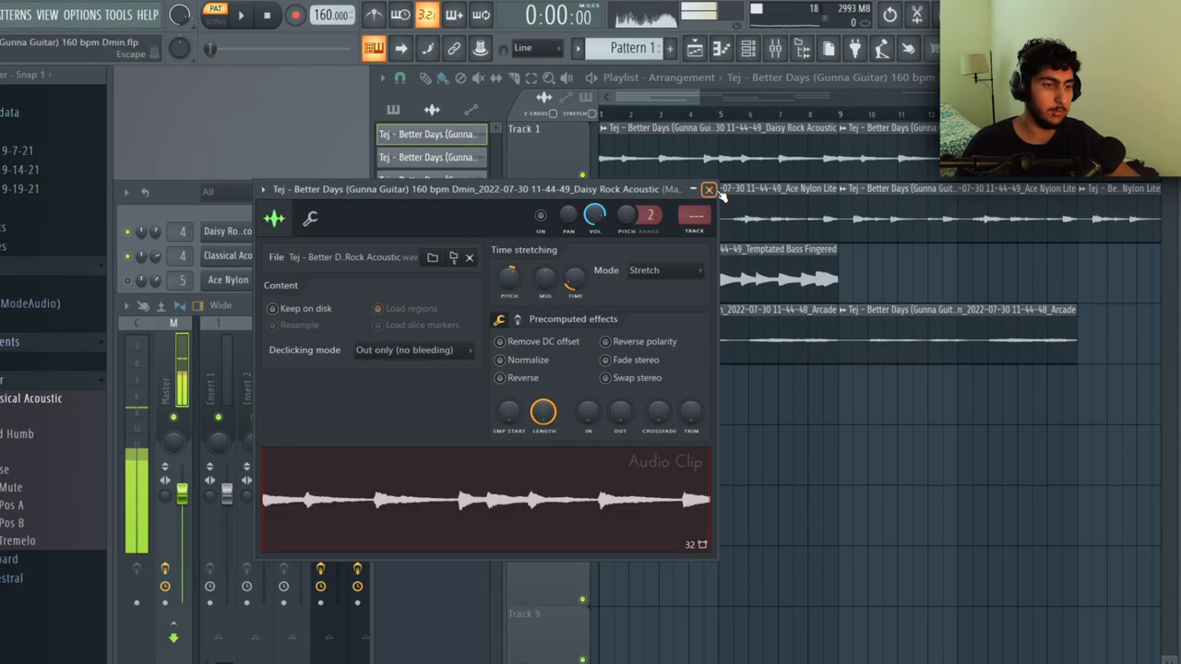
left_click(915, 24)
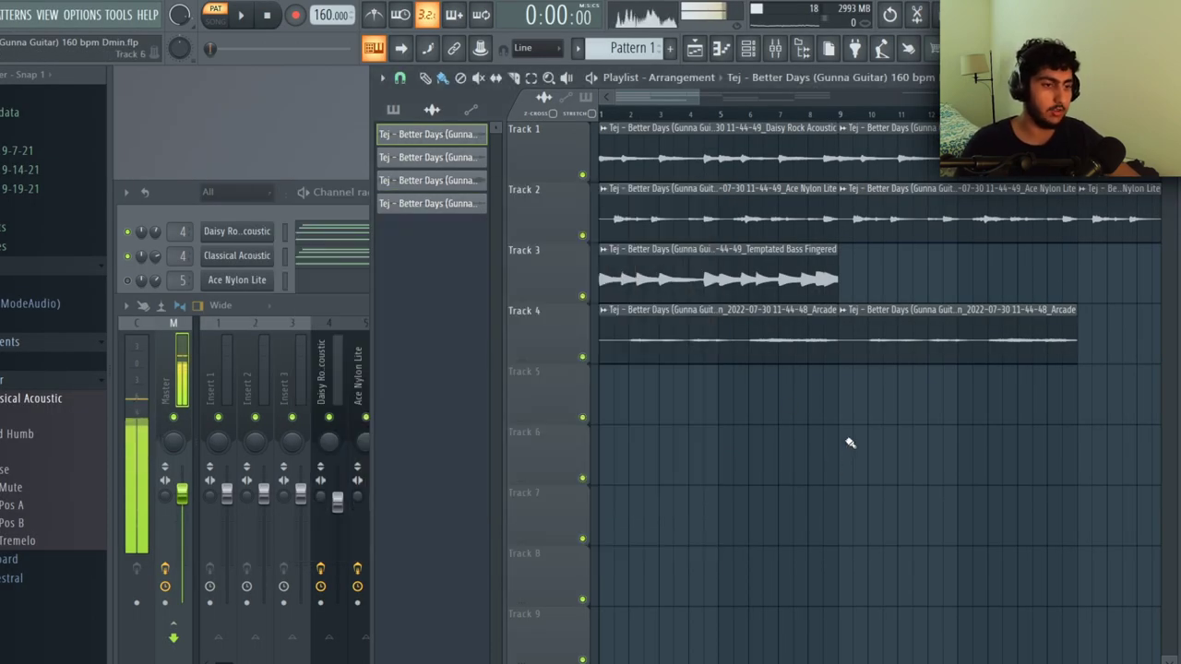
scroll(849, 442, "down", 3)
key("ctrl+b")
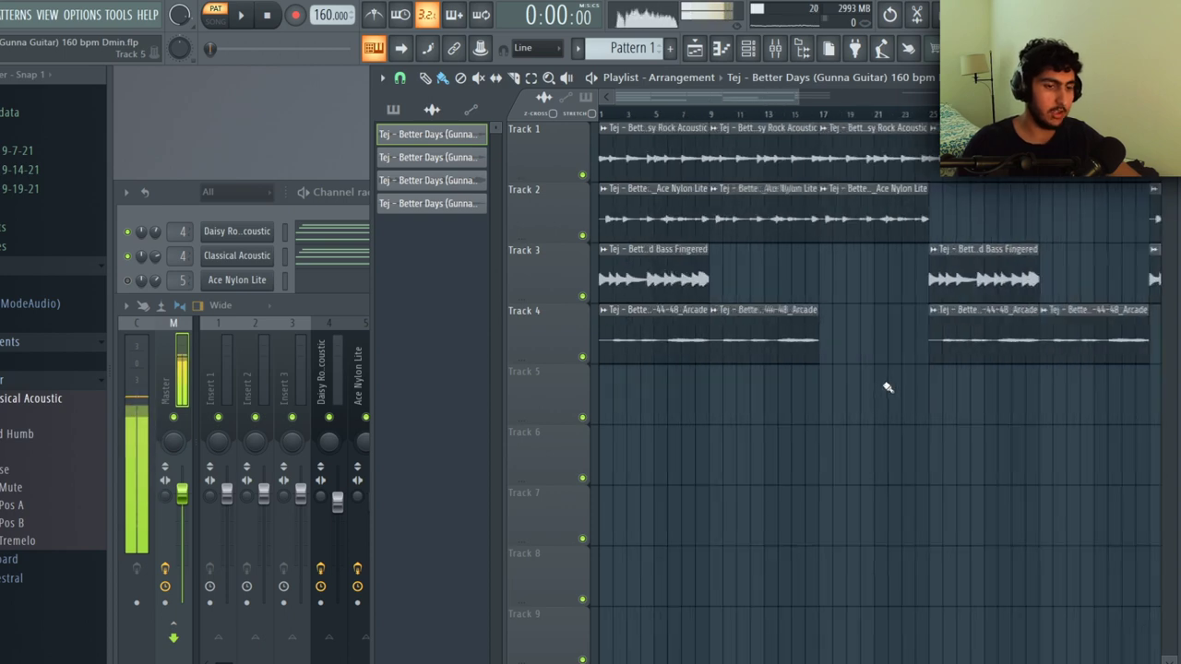
scroll(1023, 480, "down", 1)
scroll(862, 414, "down", 2)
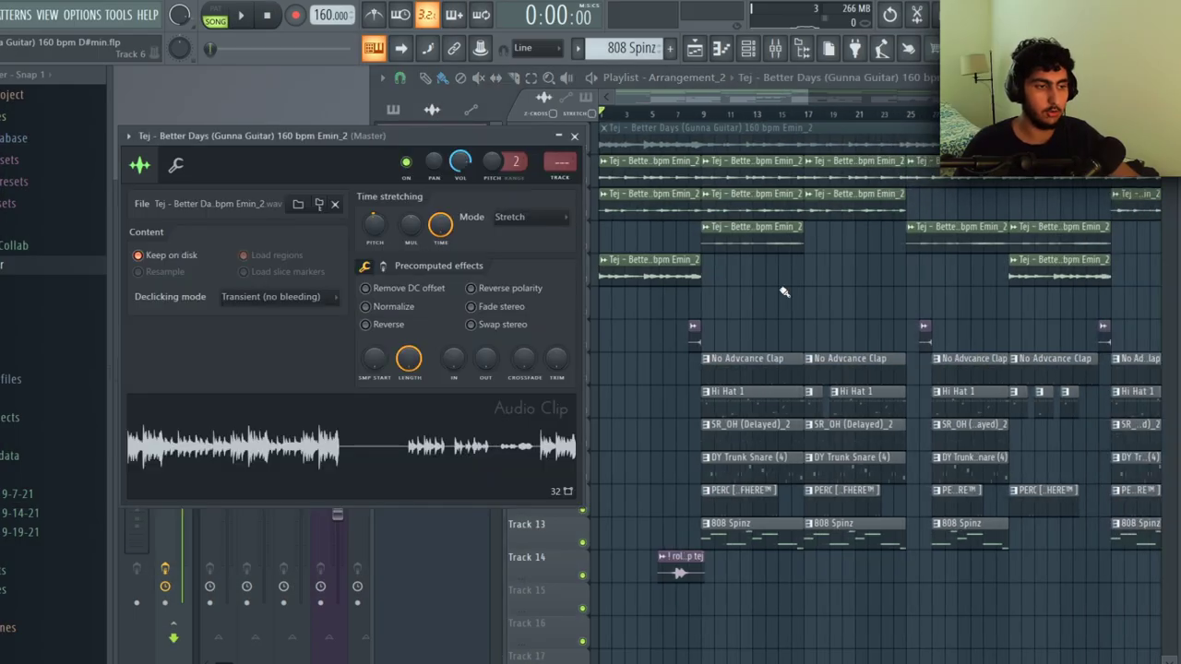
- Bring the D#min arrangement forward and open a No Advcance Clap clip in the Piano roll
left_click(784, 292)
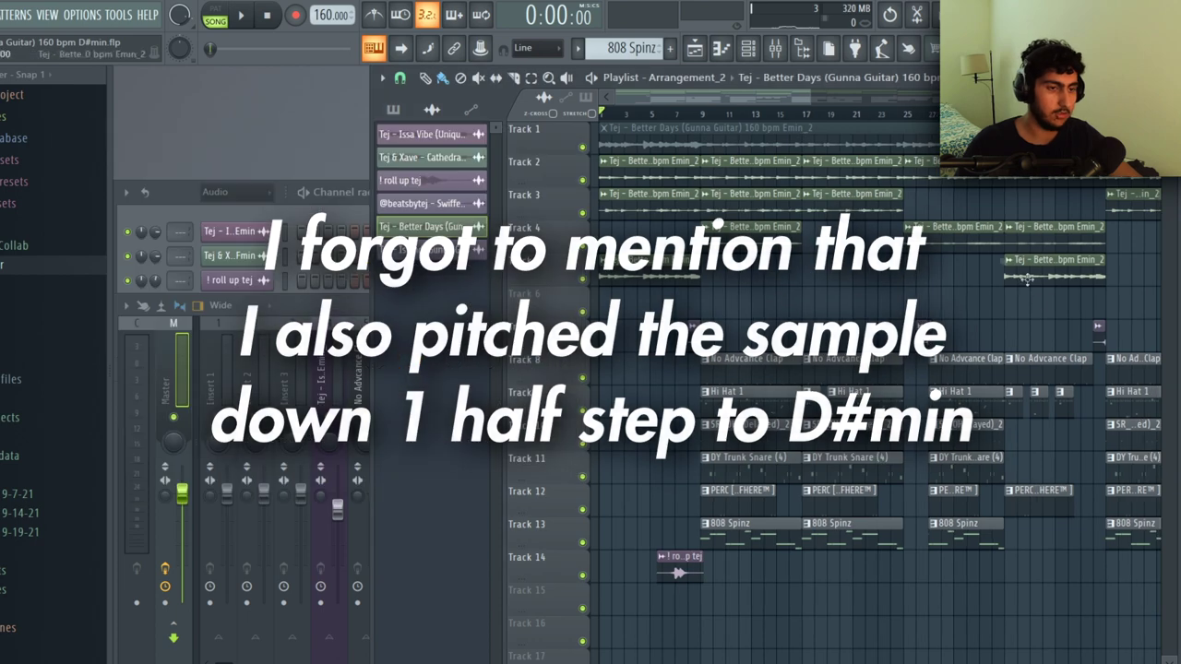
scroll(581, 395, "up", 3)
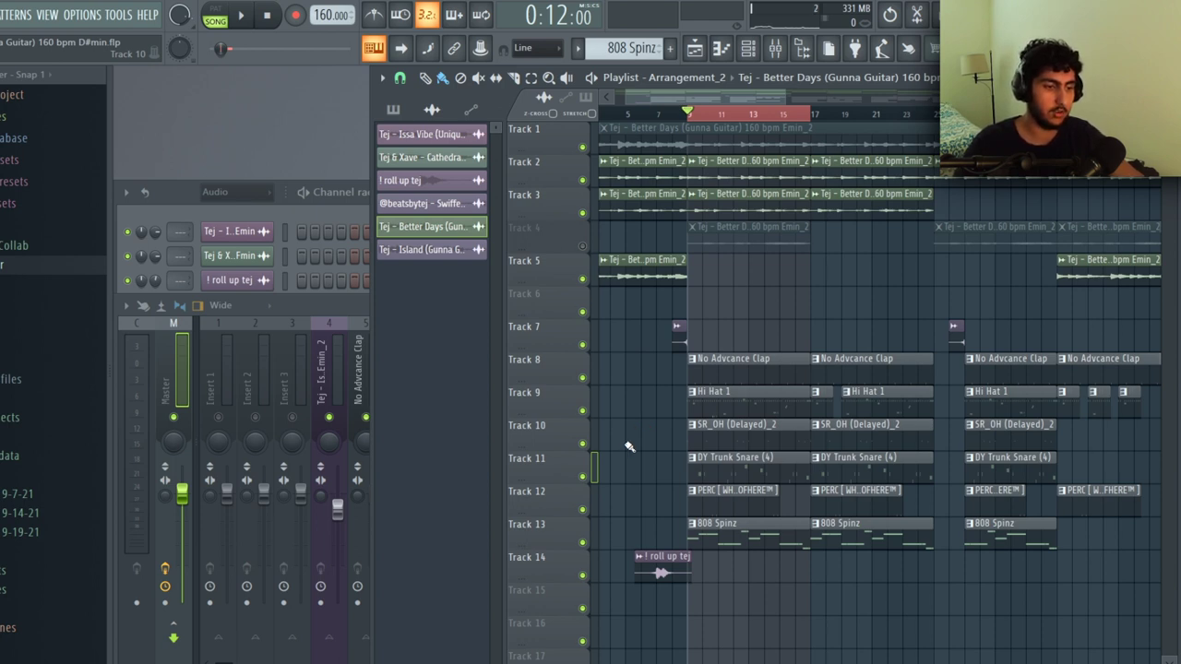
double_click(719, 364)
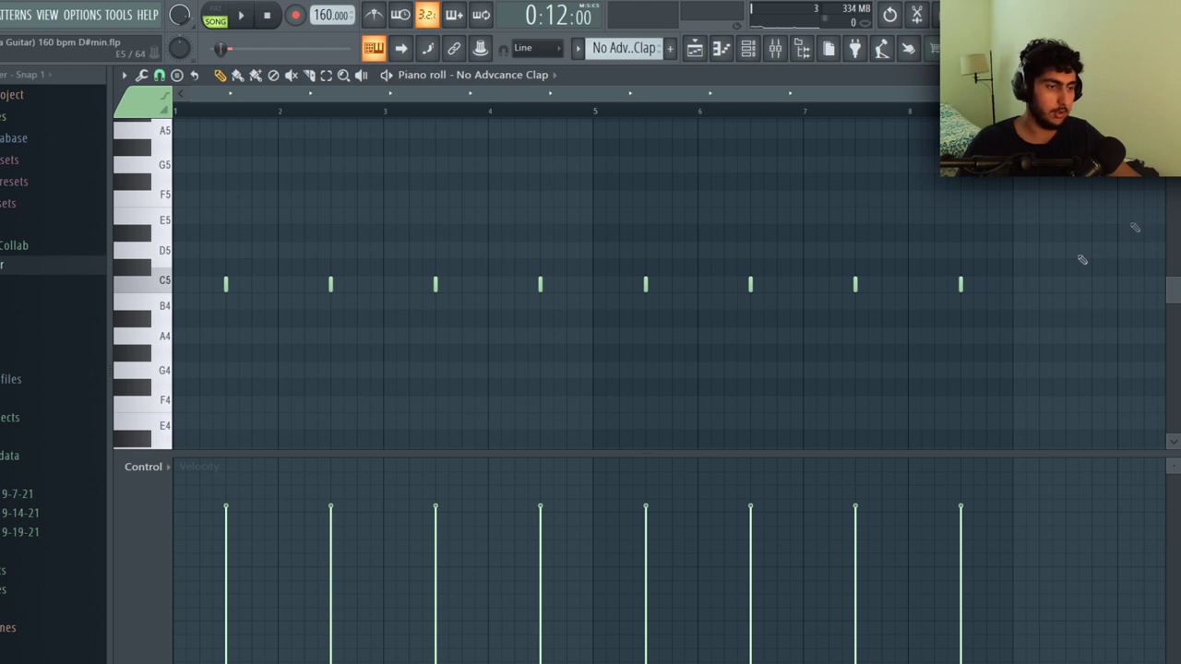
- Play the No Advcance Clap pattern's eight C5 hits
key("space")
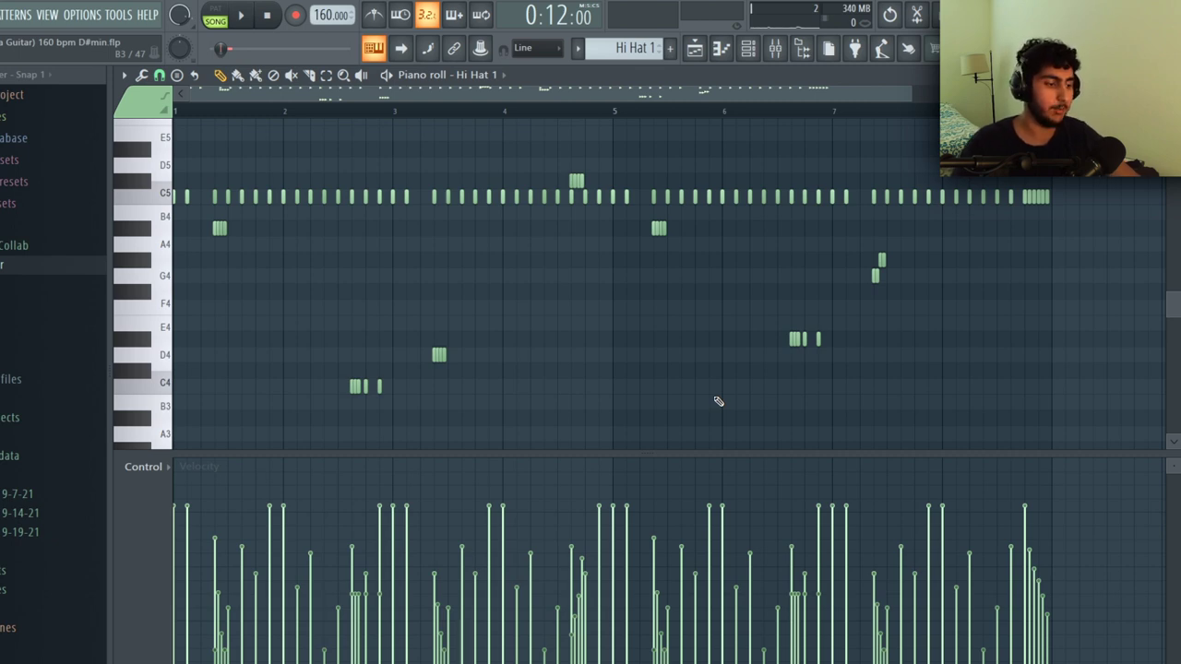
scroll(646, 388, "up", 1)
scroll(572, 378, "down", 1, "ctrl")
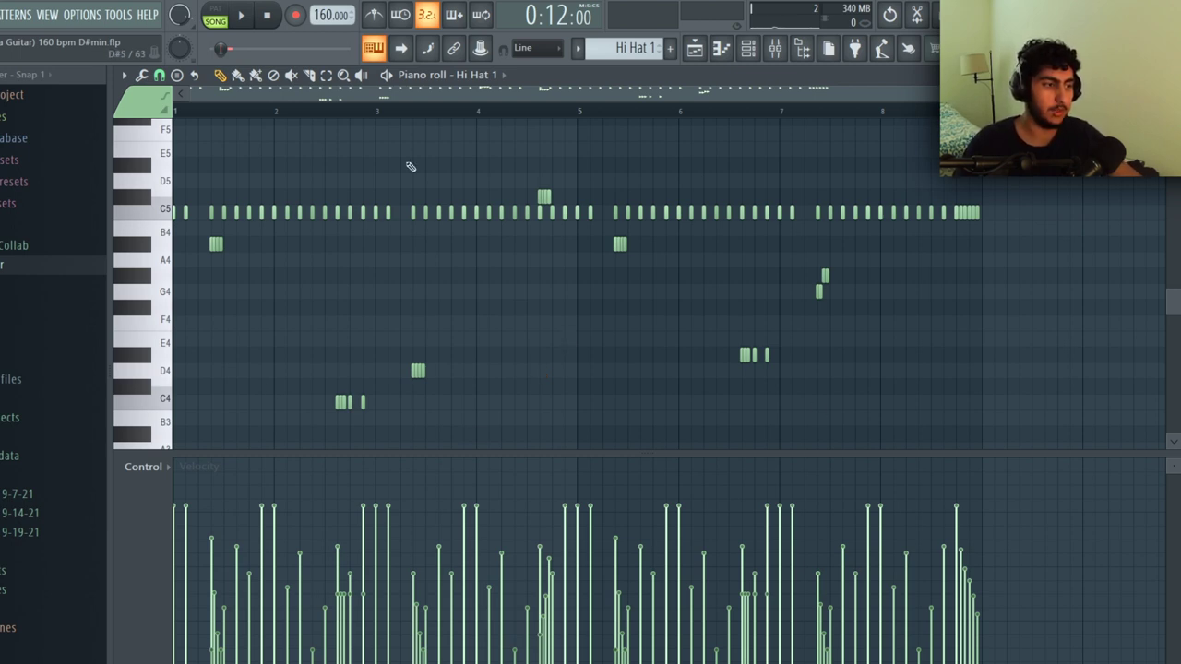
key("space")
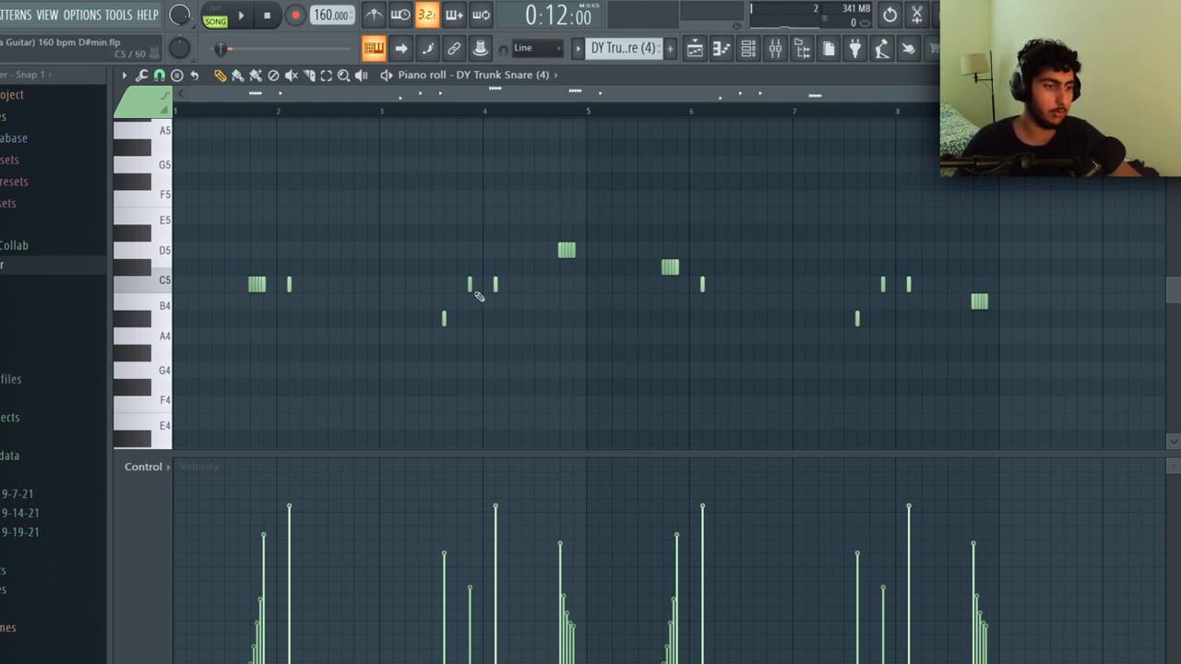
- Play back the DY Trunk Snare (4) pattern
key("space")
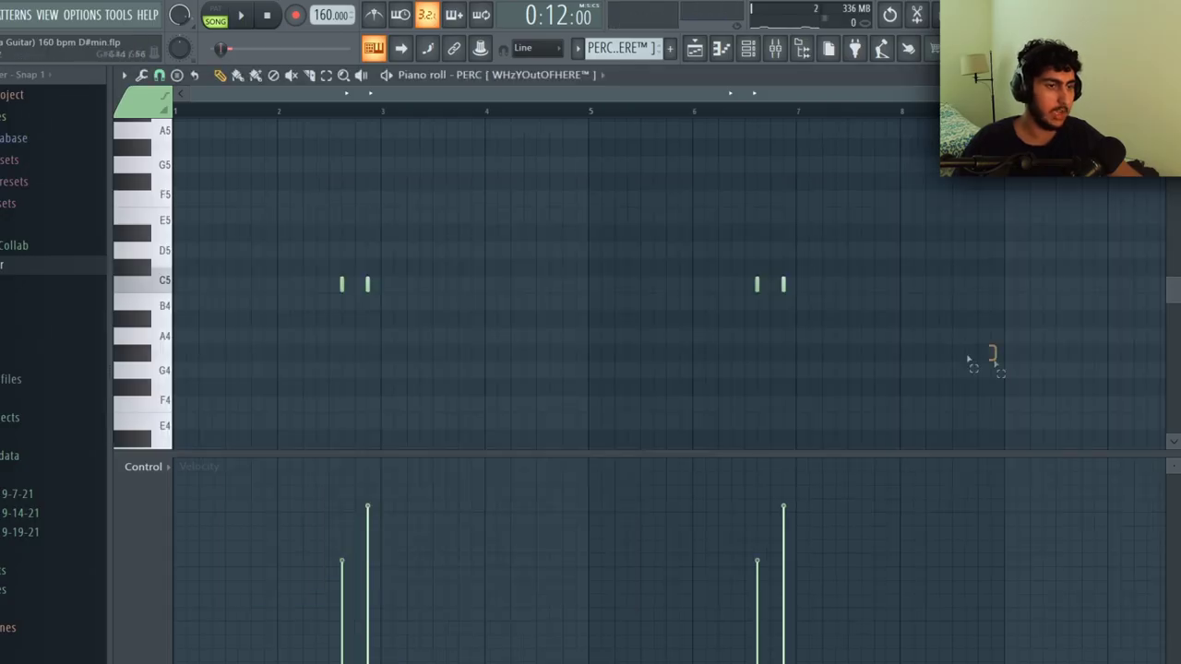
- Select the PERC pattern's four C5 notes and play them back
left_click_drag(992, 358, 329, 227)
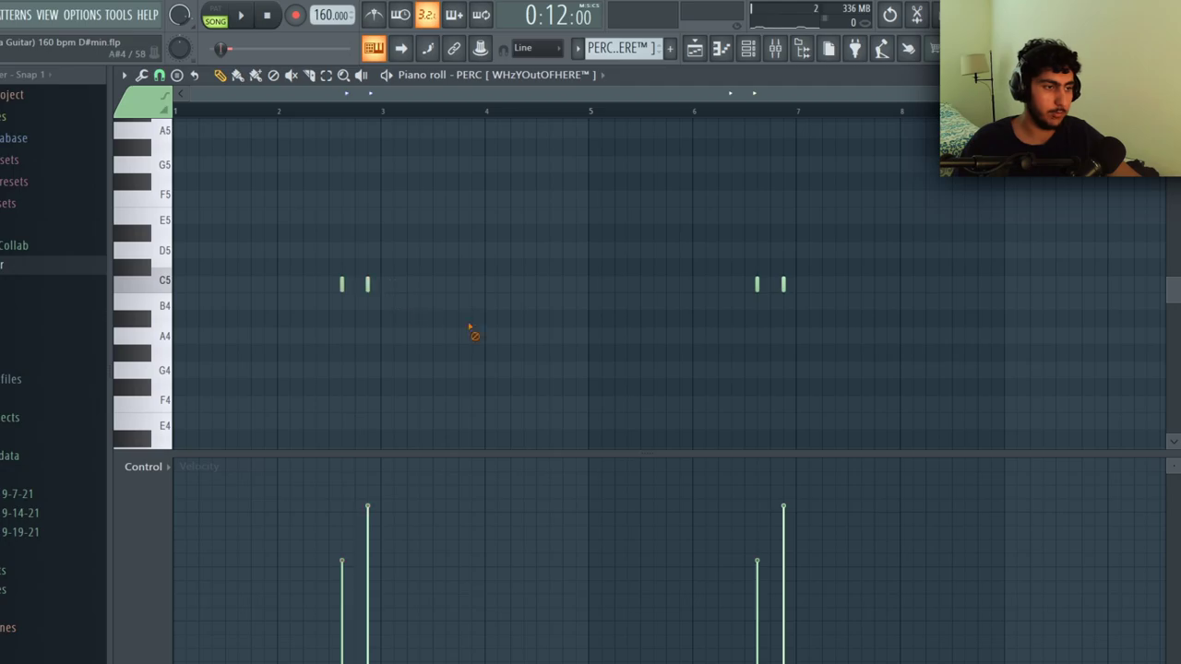
key("space")
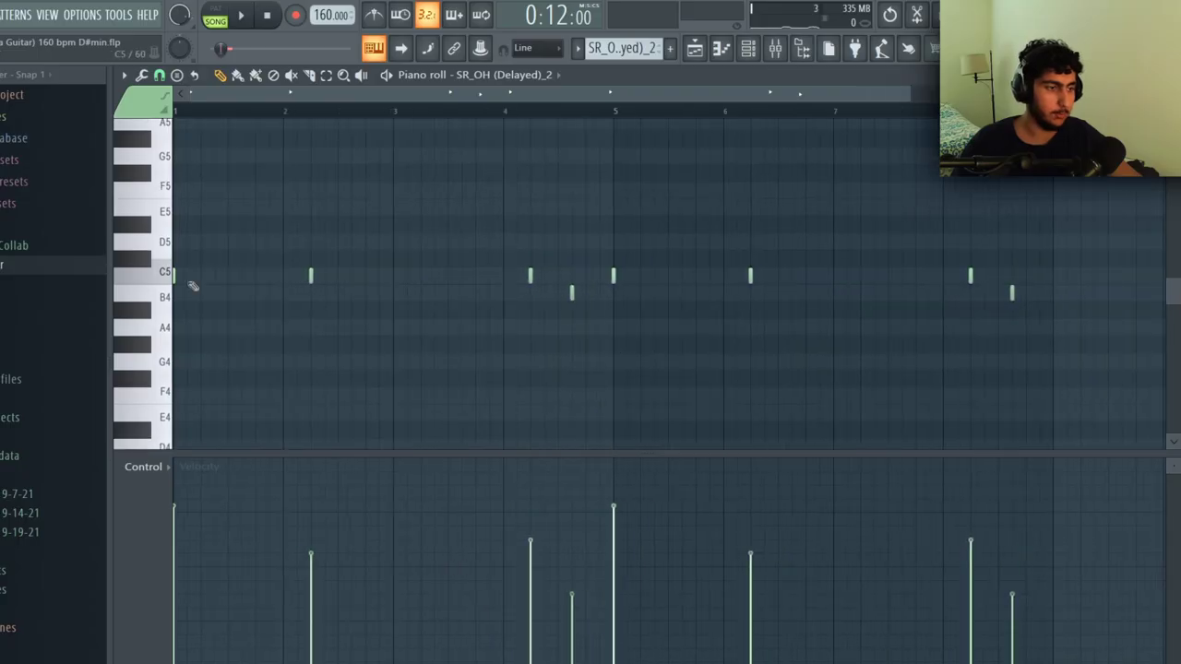
- Play back the SR_OH (Delayed)_2 pattern
scroll(334, 224, "up", 1)
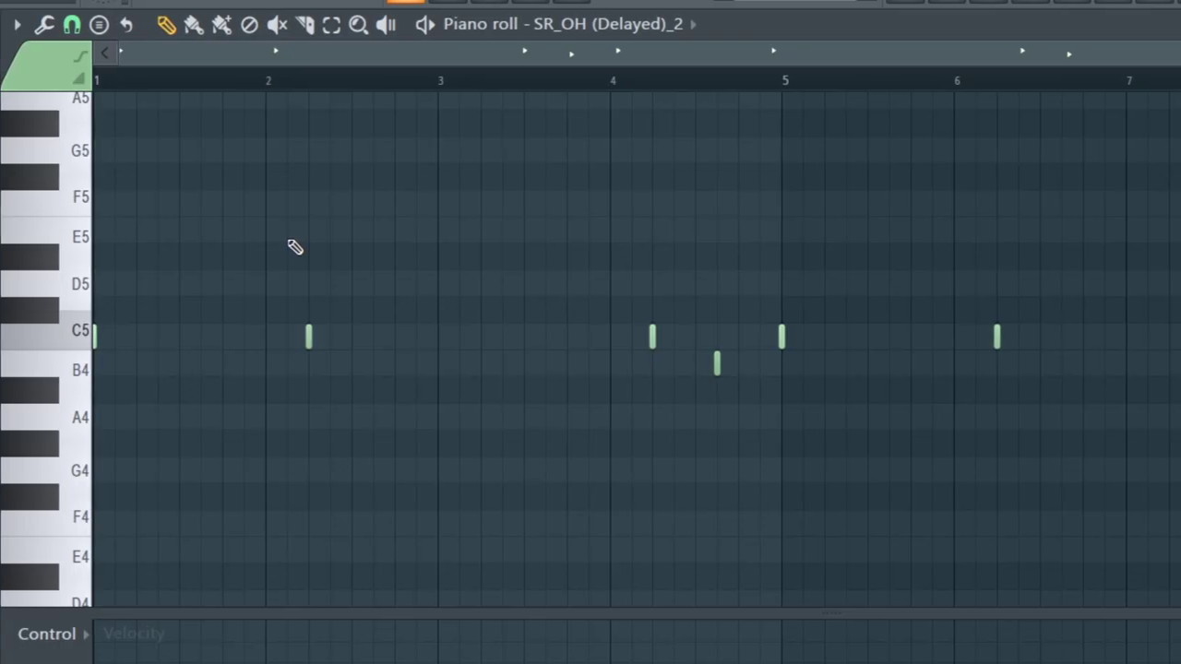
key("space")
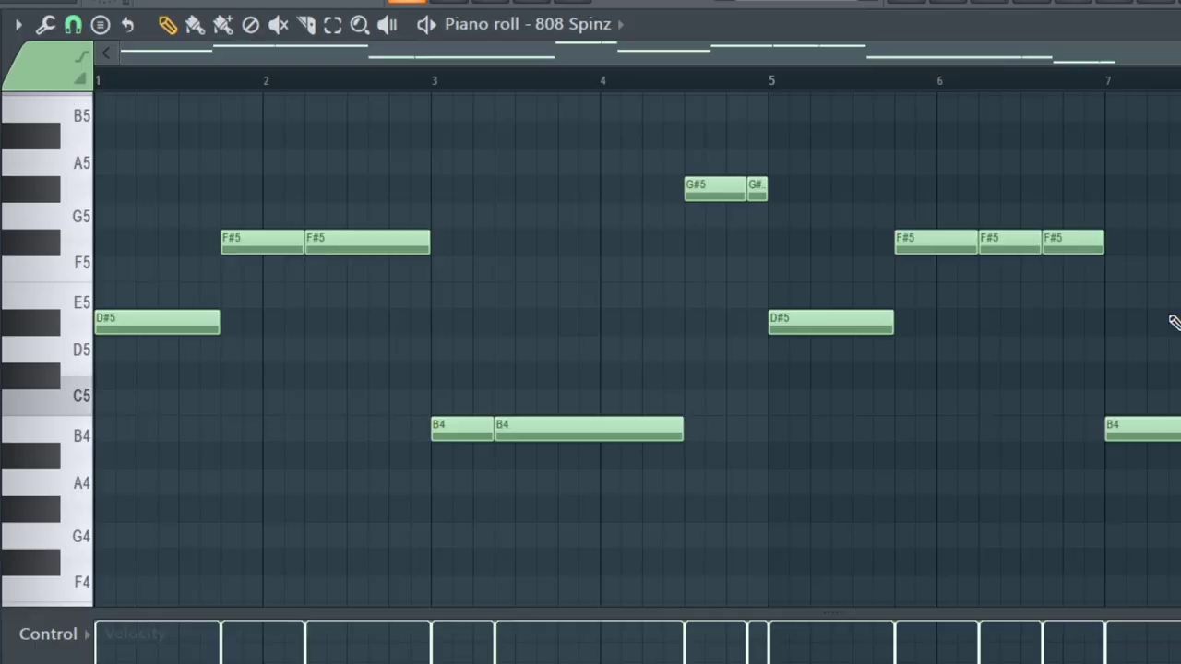
- Play the 808 Spinz line that follows the D#, F#, B and G# roots
key("space")
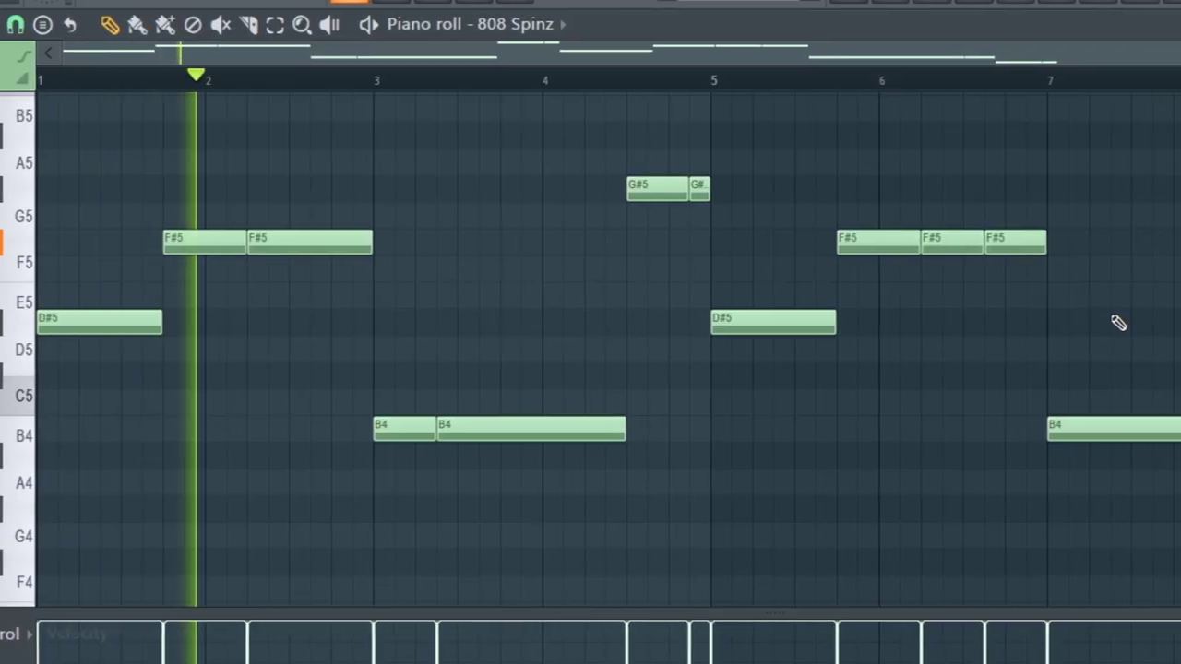